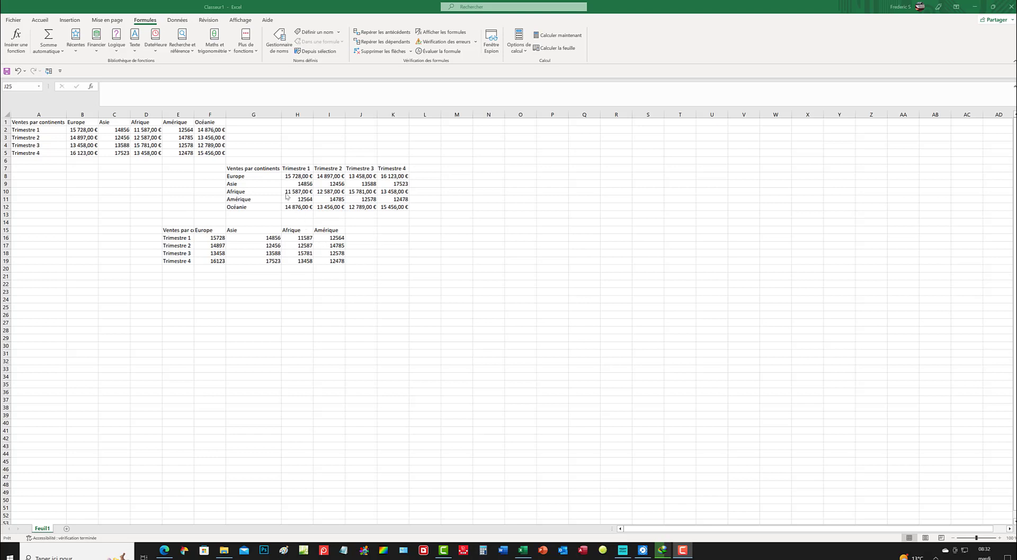
Step: Select the two copied tables beside and below the original so they can be removed
click(388, 257)
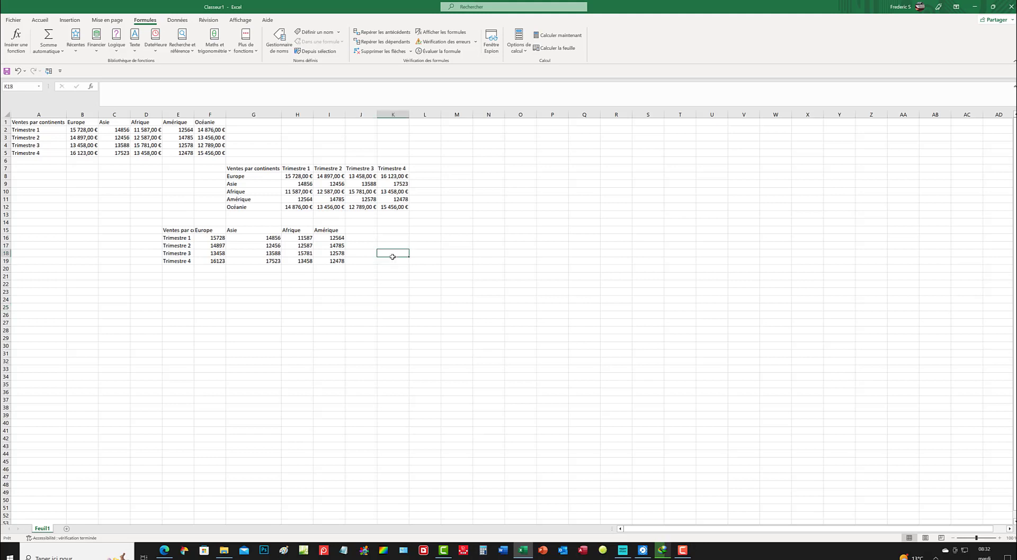
mouse_move(387, 260)
mouse_down()
mouse_move(267, 204)
mouse_move(126, 166)
mouse_up()
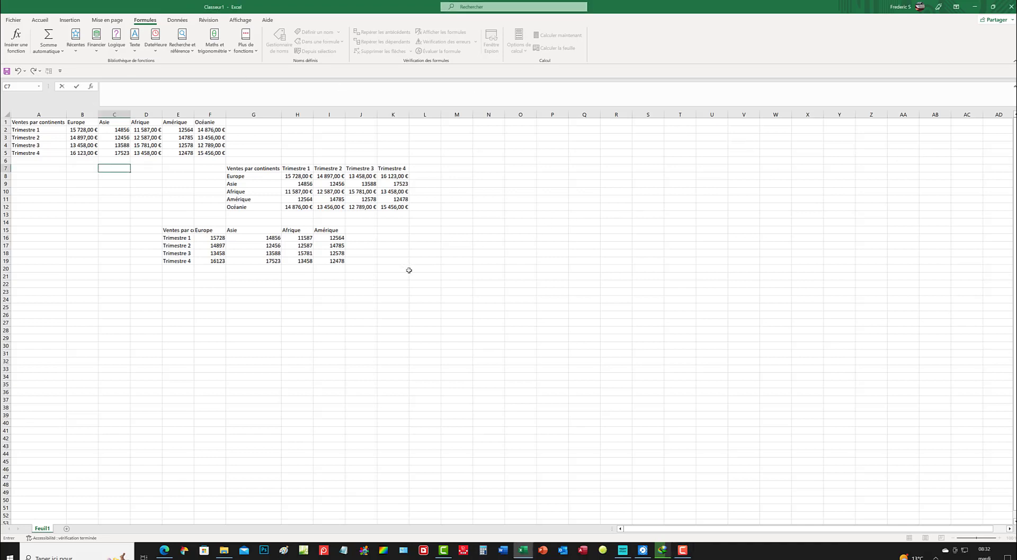
Step: Select E7:L20 and delete its contents, clearing both copied tables
mouse_move(423, 270)
mouse_down()
mouse_move(275, 190)
mouse_move(165, 164)
mouse_up()
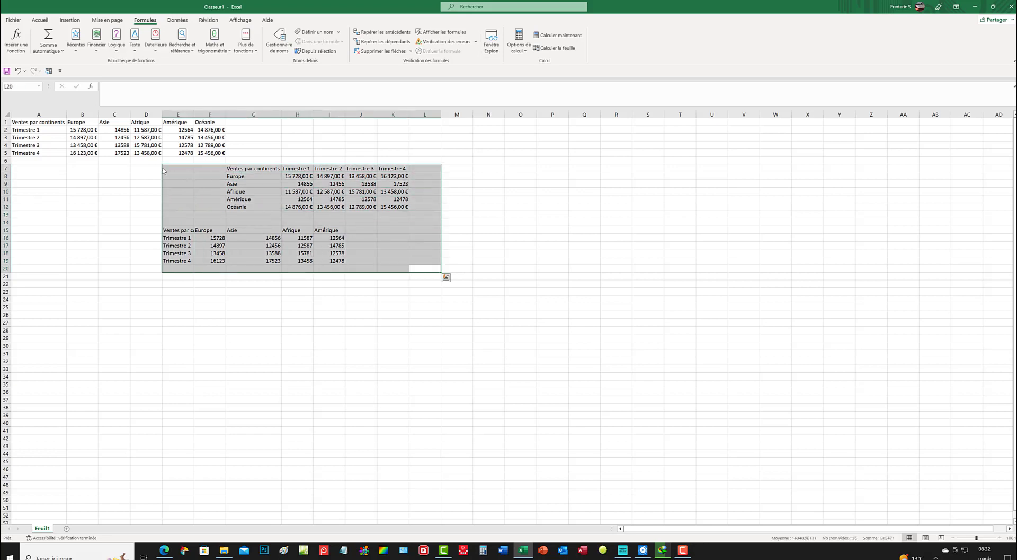
key(Delete)
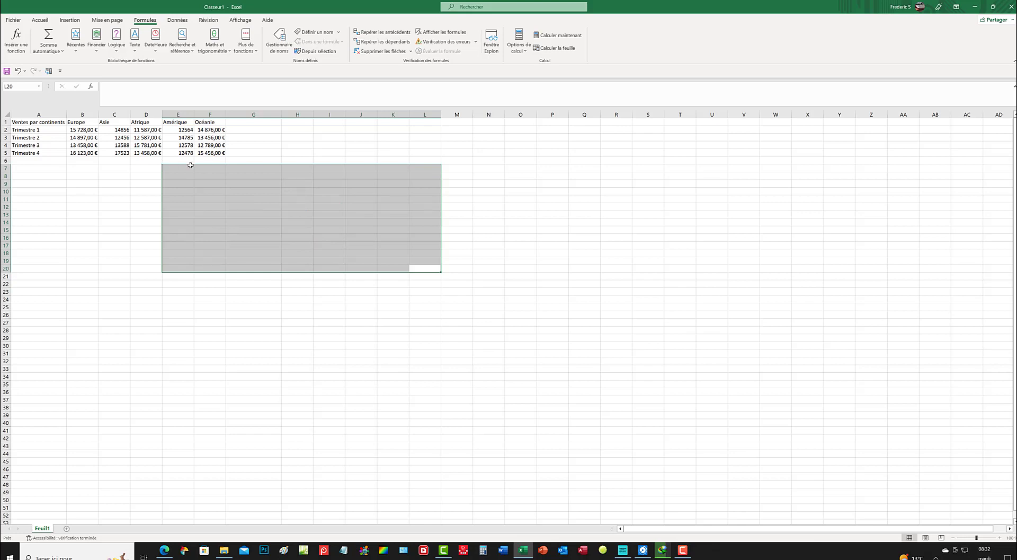
click(58, 178)
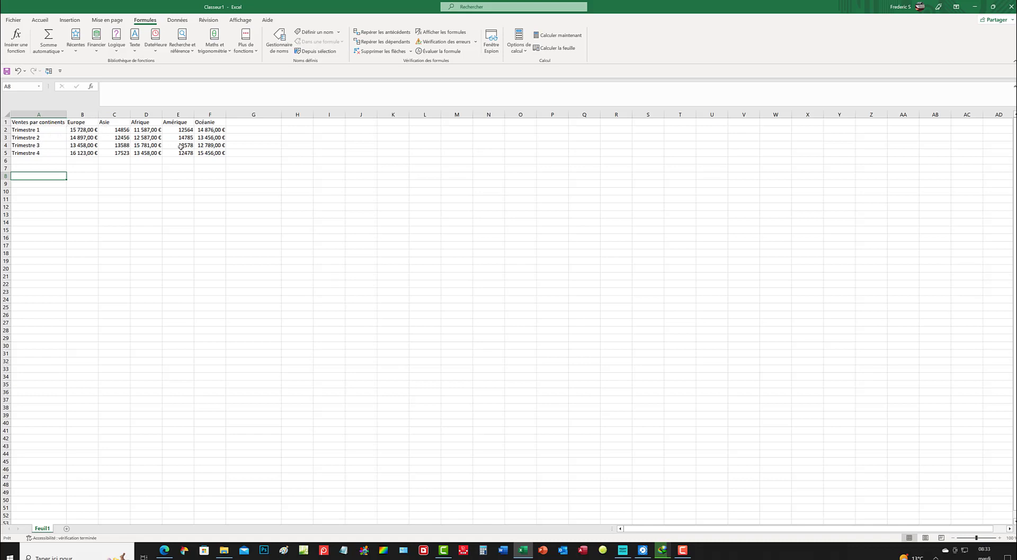
Step: Autofit the Asie column to its figures and select the four Asie values C2:C5
double_click(131, 114)
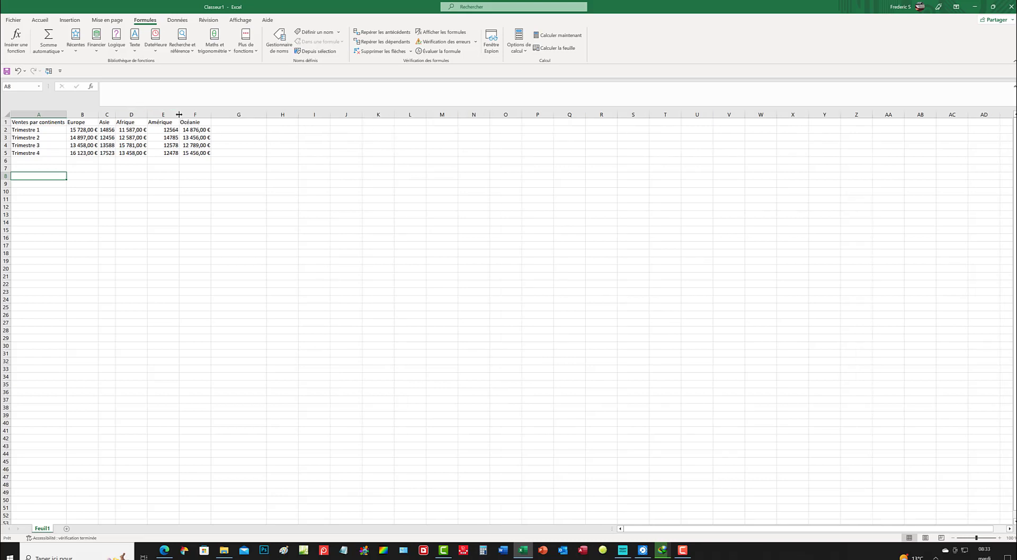
double_click(180, 115)
click(90, 130)
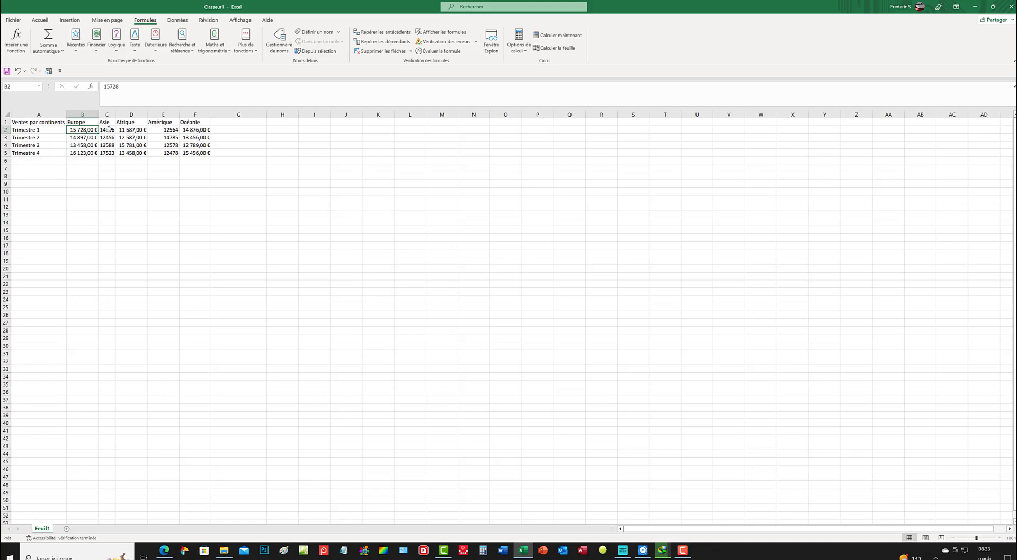
drag(109, 129, 108, 150)
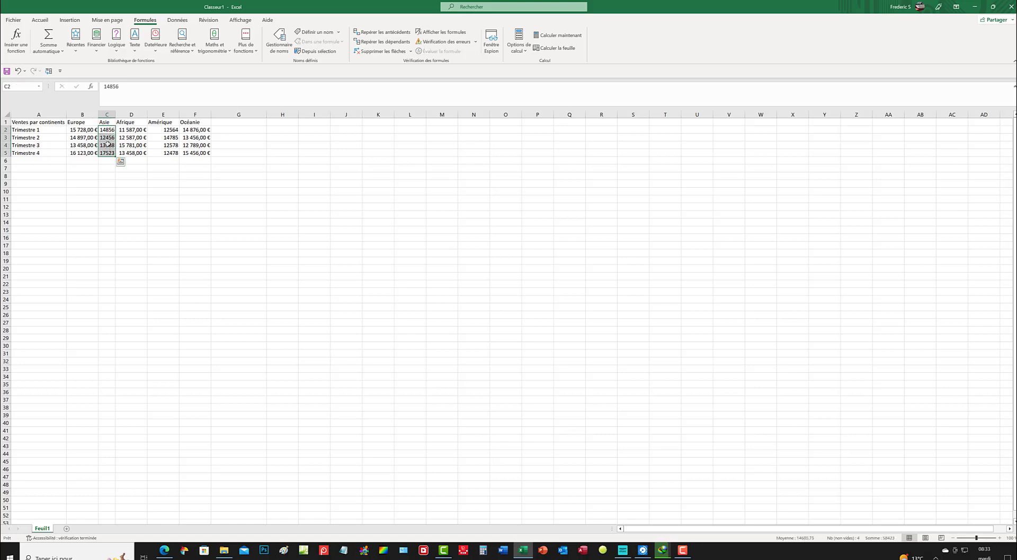
Step: Format the Asie figures C2:C5 as Monétaire euro currency
right_click(108, 145)
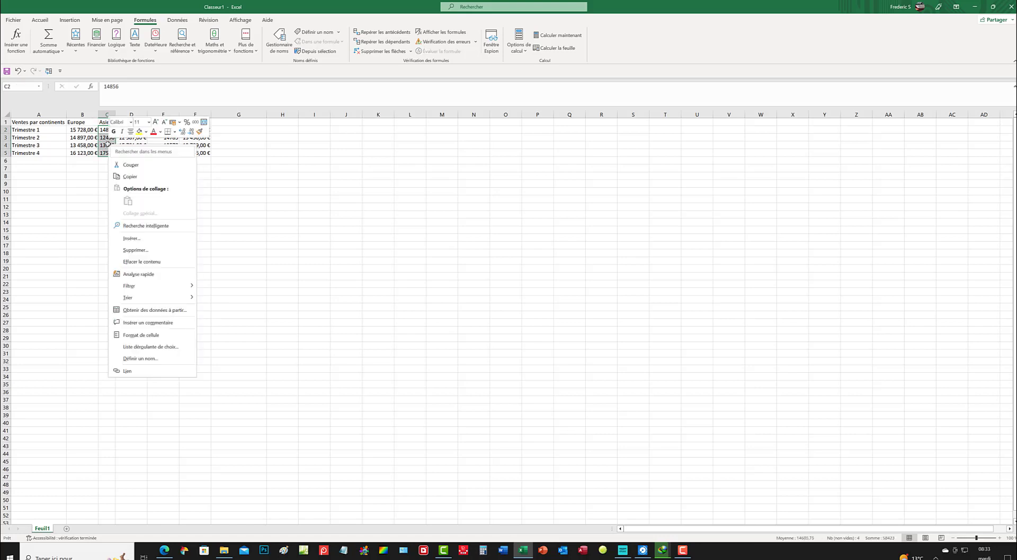
click(150, 335)
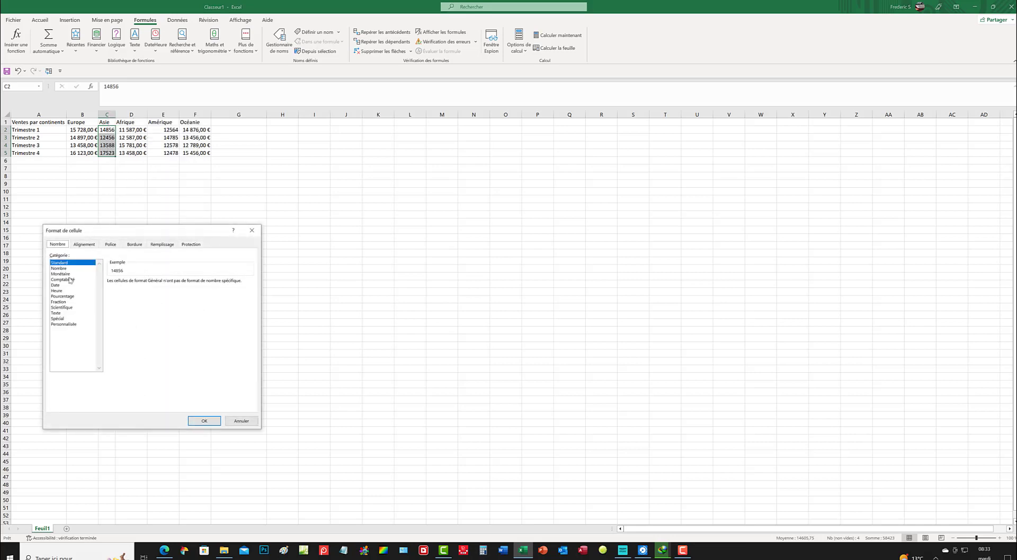
click(68, 274)
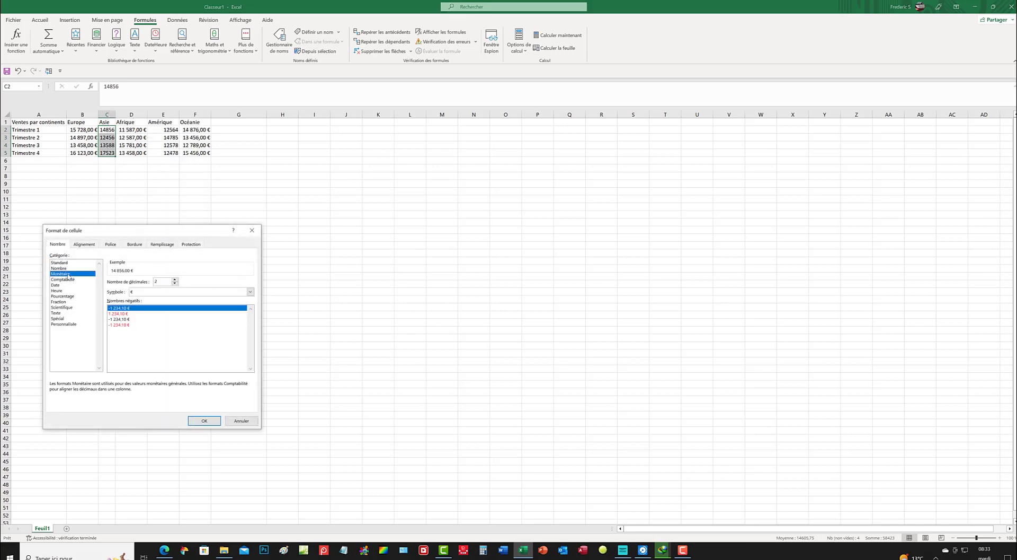
click(204, 420)
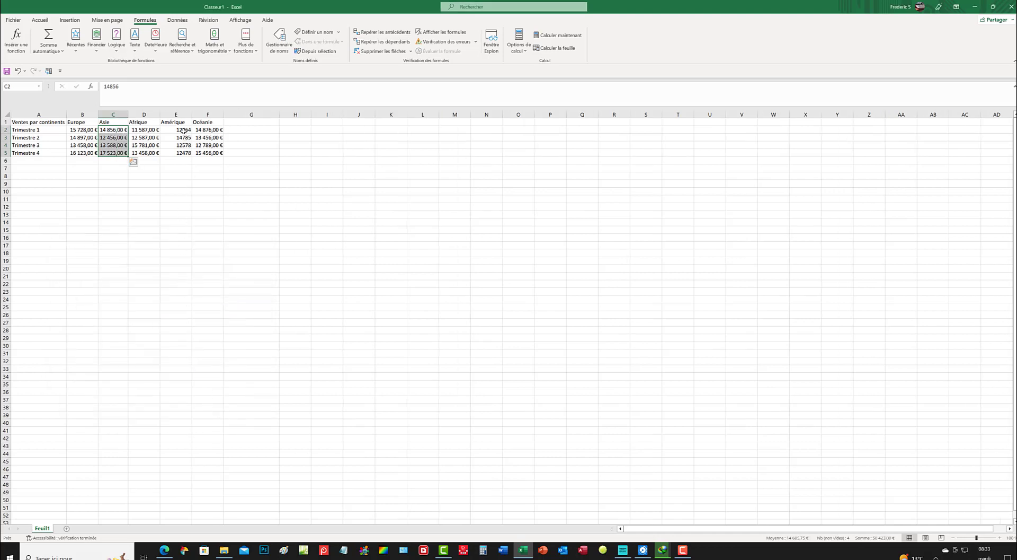
Step: Give the Amérique figures E2:E5 the same euro currency format, then select A1:F5
drag(184, 131, 185, 146)
click(186, 153)
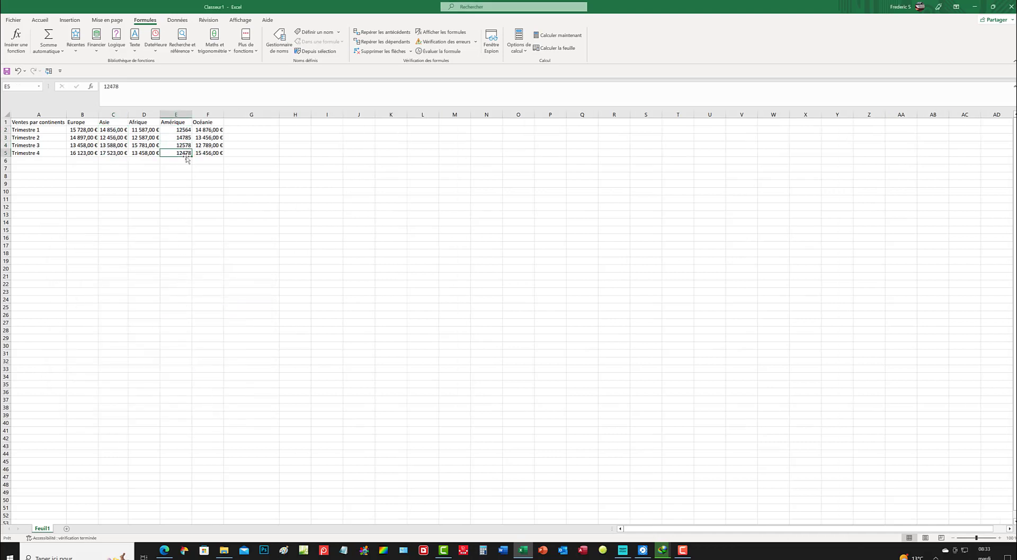
click(182, 129)
drag(182, 129, 179, 128)
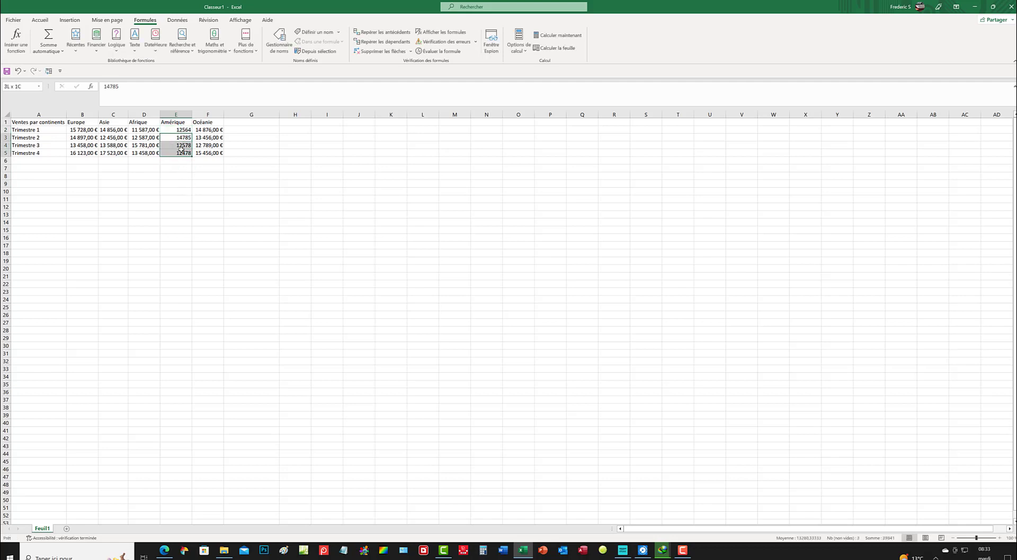
click(179, 129)
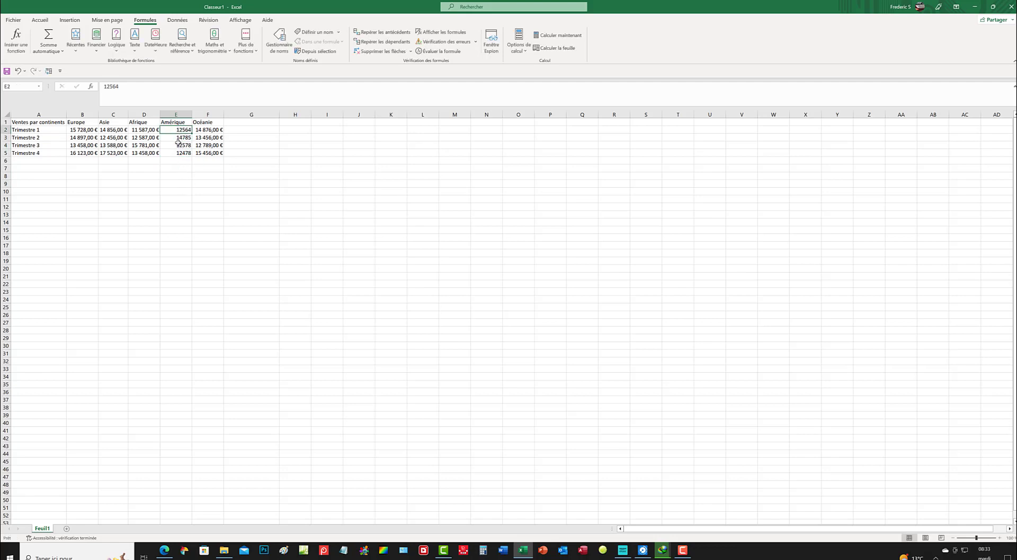
click(178, 145)
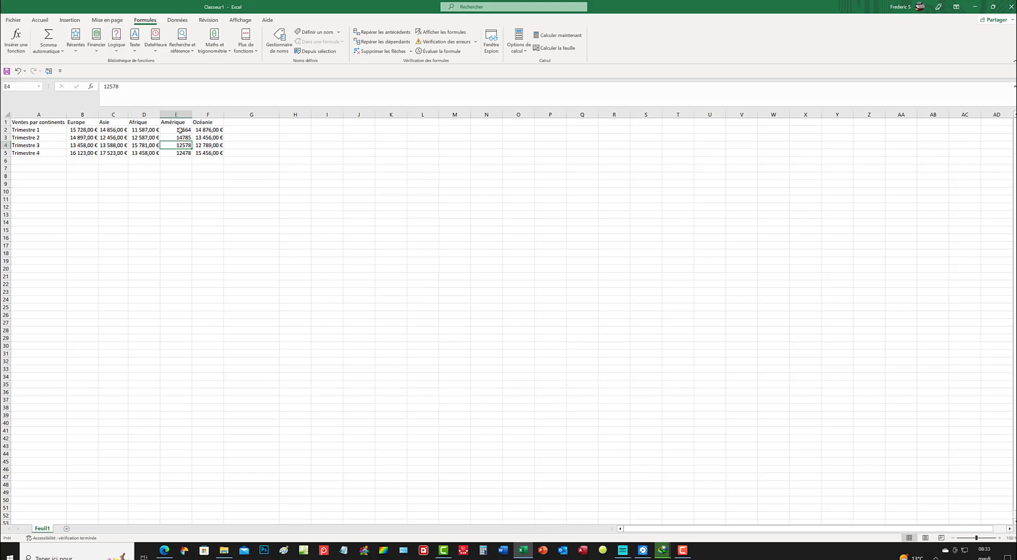
click(180, 130)
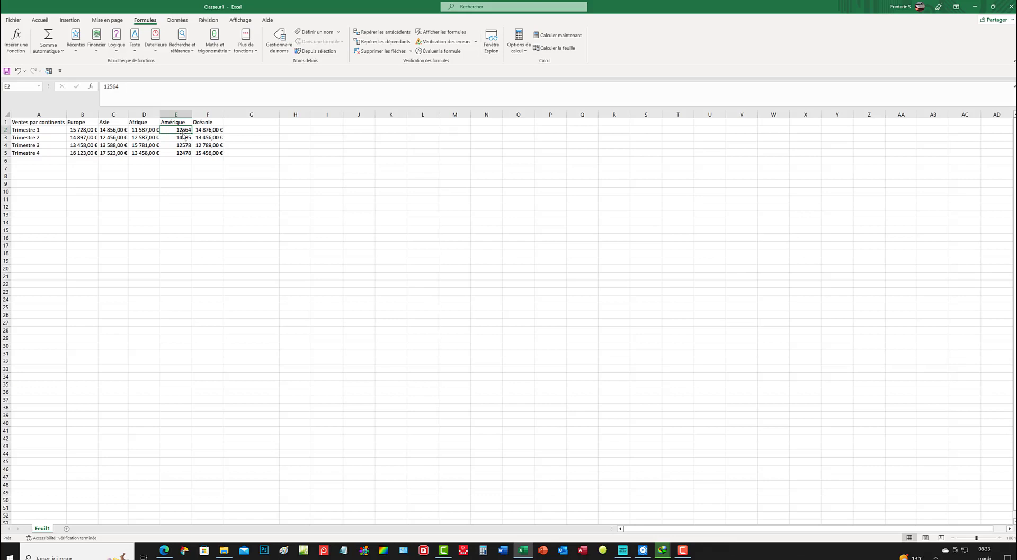
key(shift+Down)
key(shift+Down)
key(shift+Down)
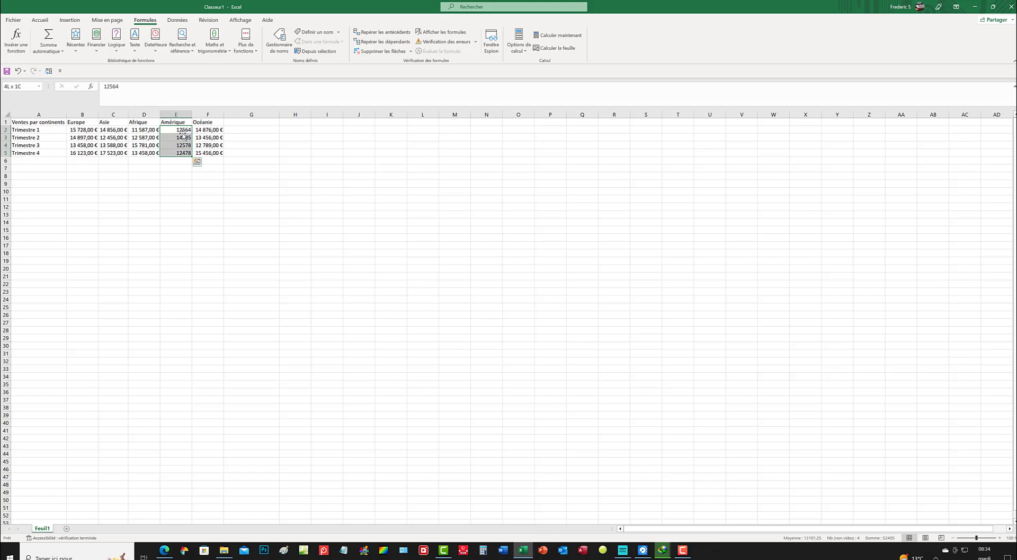
right_click(183, 135)
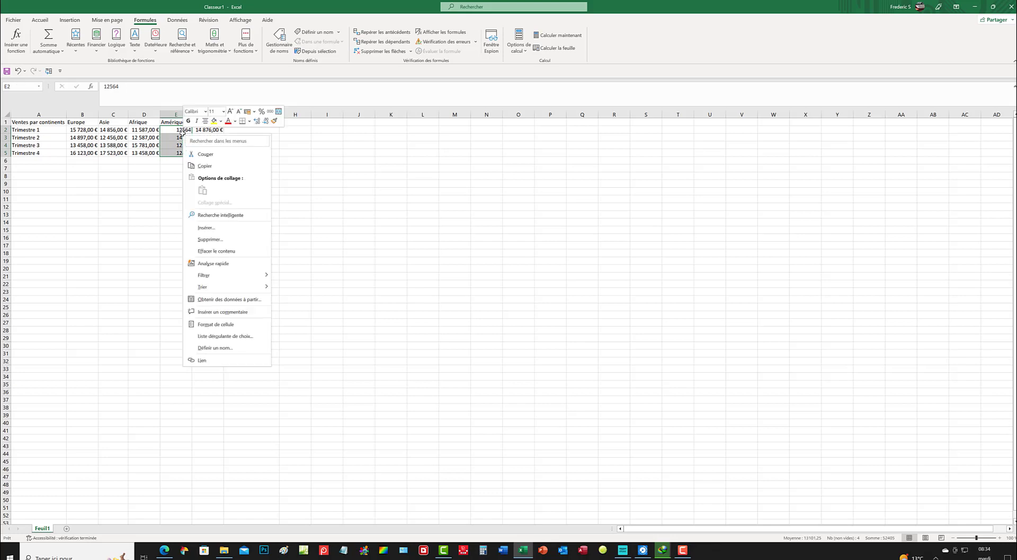
click(226, 324)
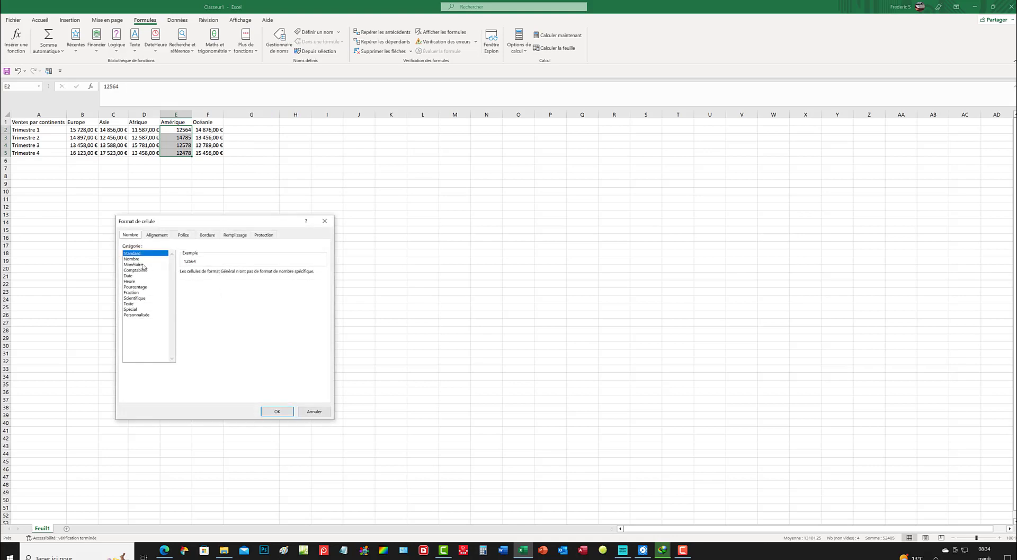
click(144, 264)
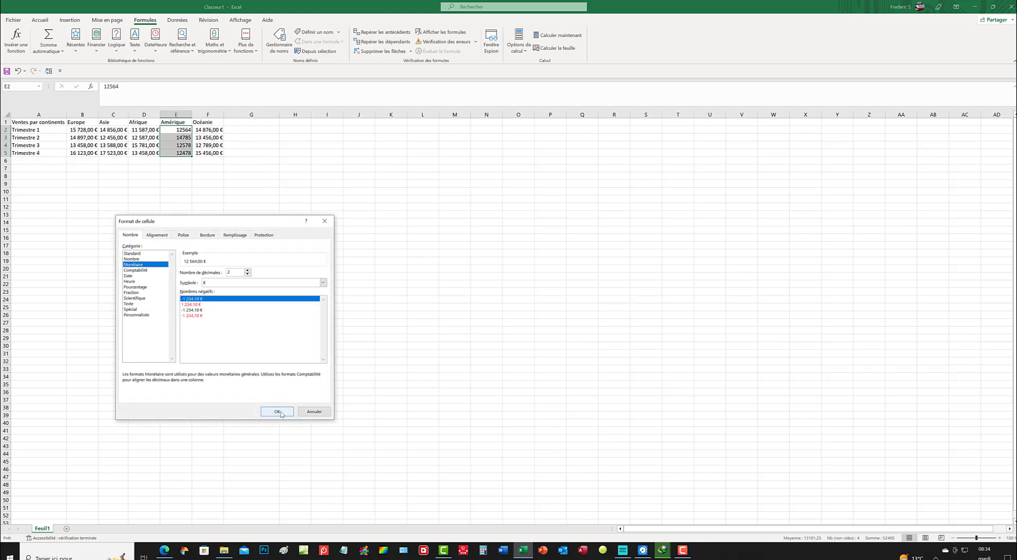
click(277, 412)
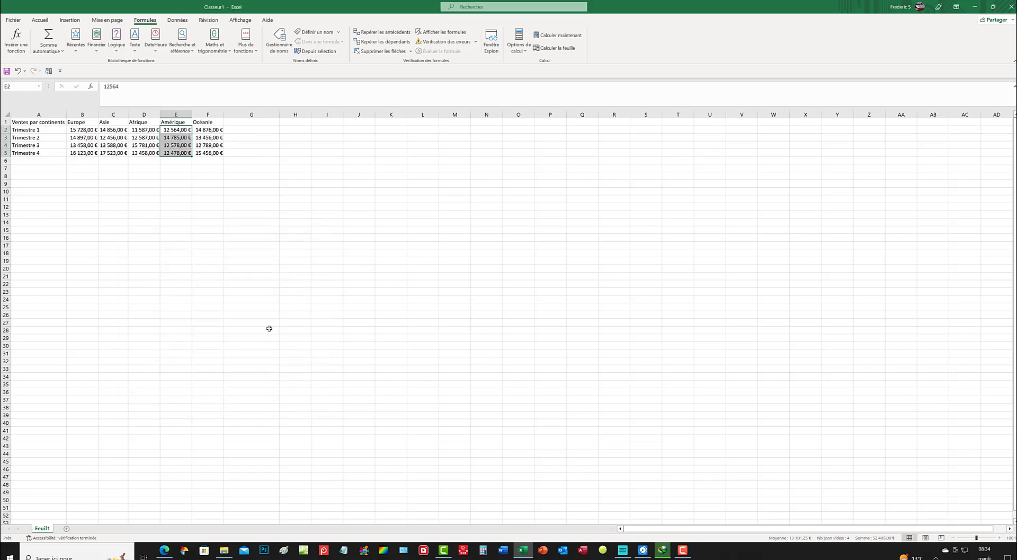
click(44, 123)
drag(44, 123, 203, 152)
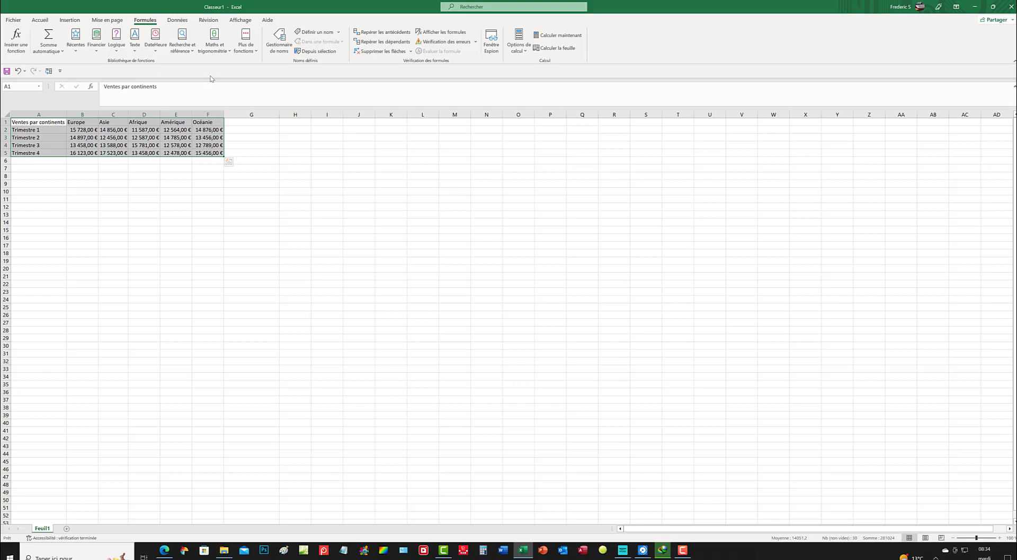
Step: Apply Bordures extérieures to the A1:F5 sales table from the Accueil borders list
click(74, 24)
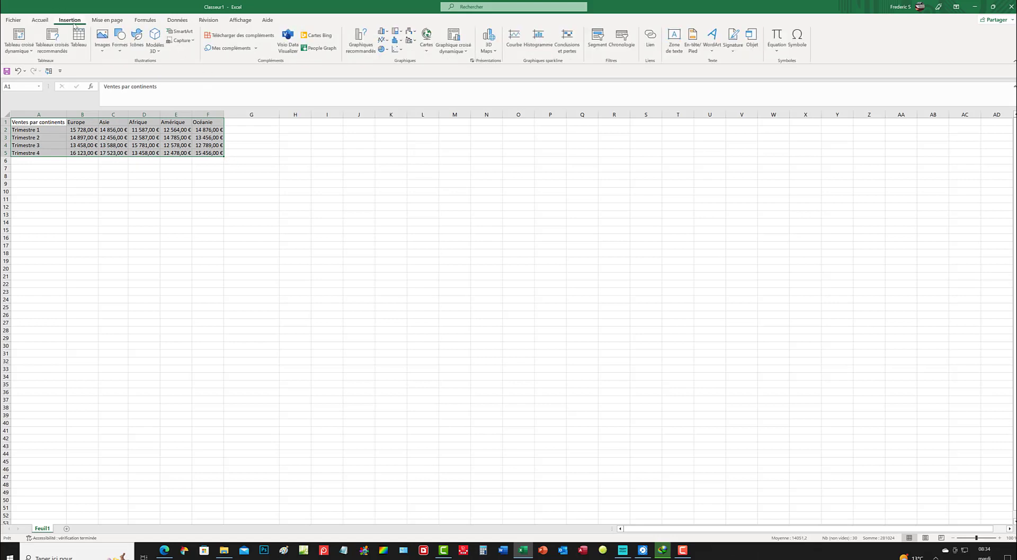
click(41, 22)
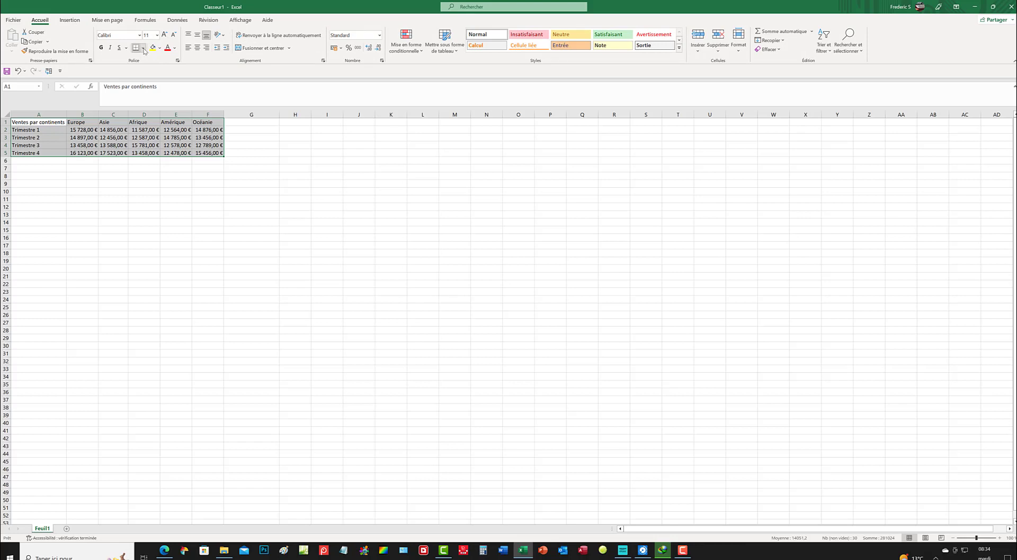
click(144, 49)
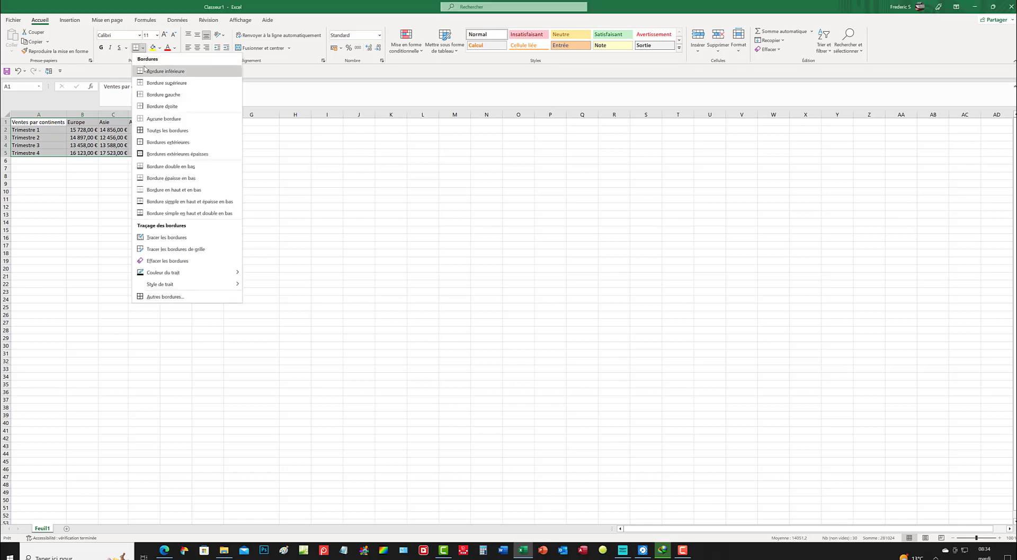
click(171, 154)
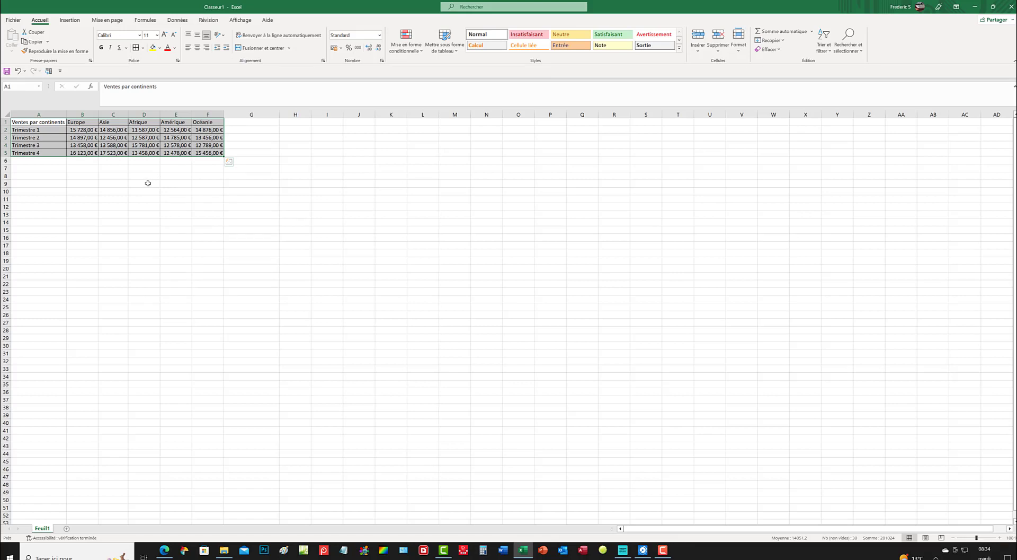
click(148, 183)
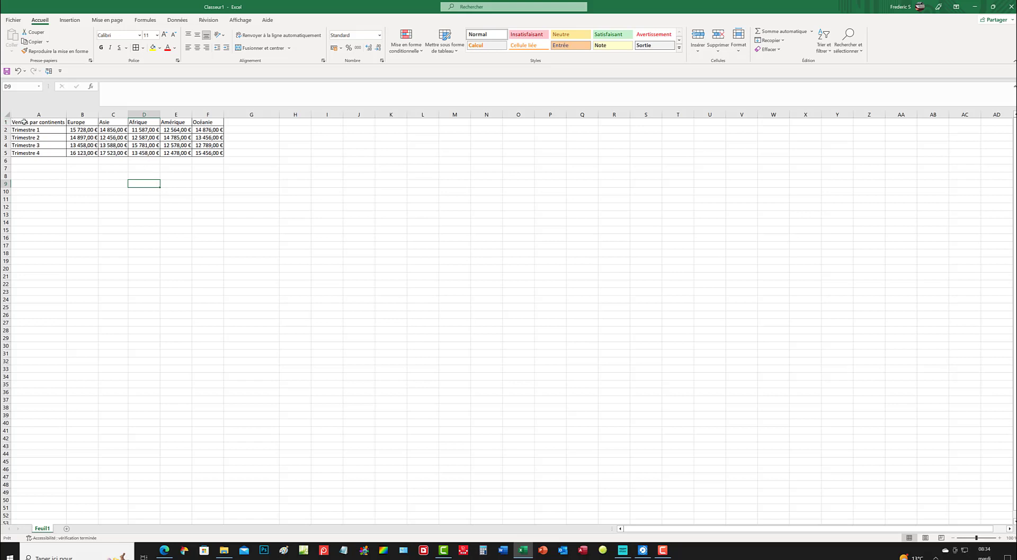
click(23, 120)
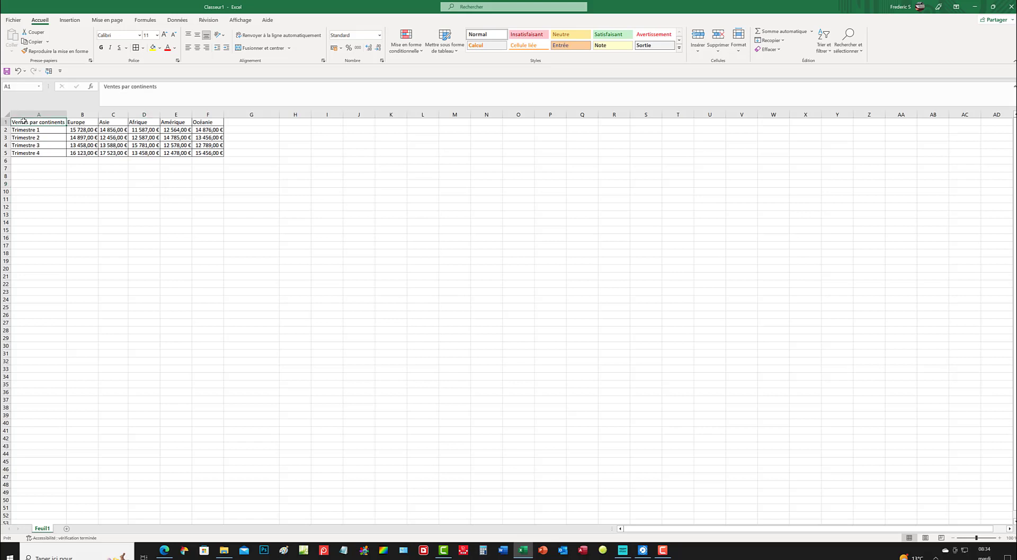
Step: Copy A1:F5, then cancel that copy and select the empty block G7:L11
mouse_move(22, 120)
mouse_down()
mouse_move(121, 146)
mouse_move(206, 153)
mouse_up()
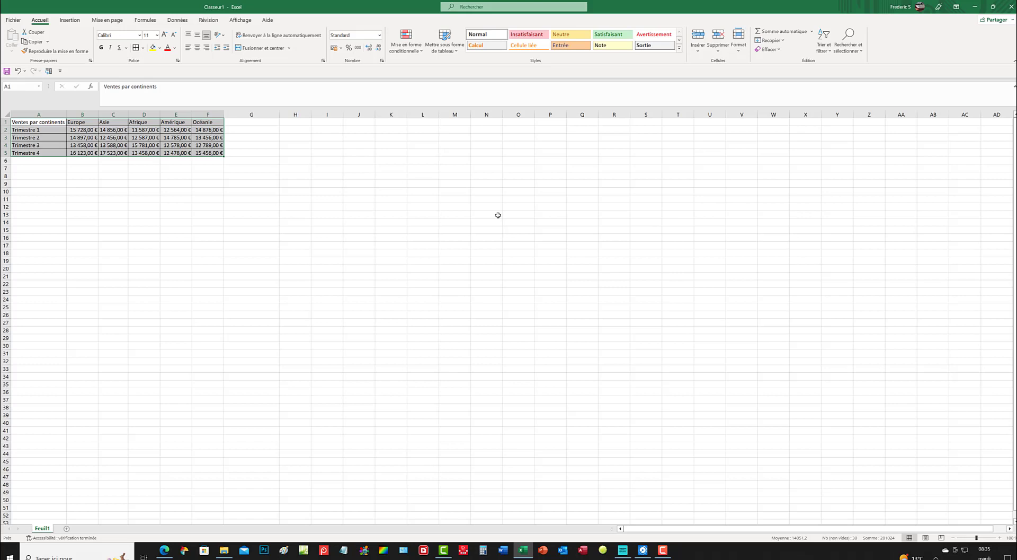
key(ctrl+c)
key(ctrl+q)
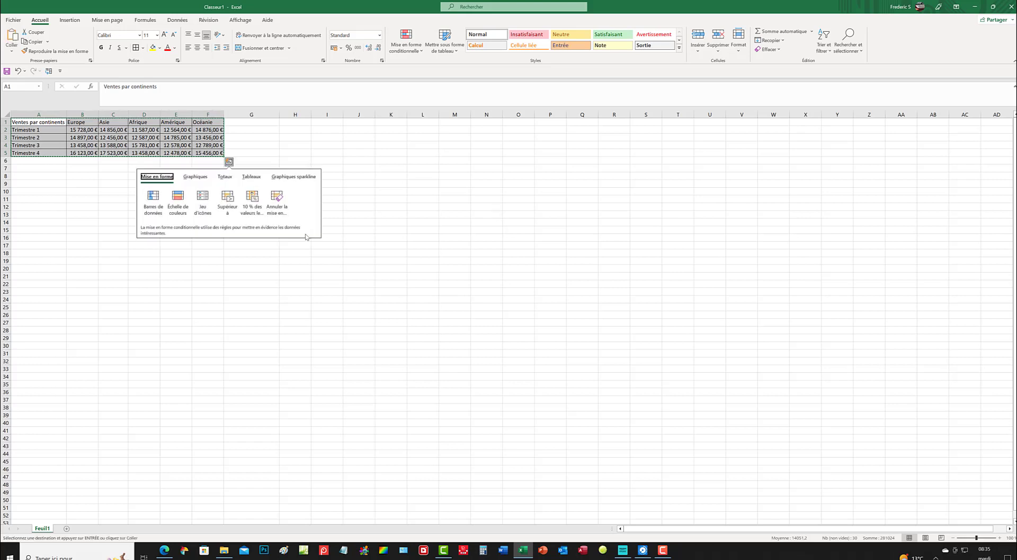
click(80, 174)
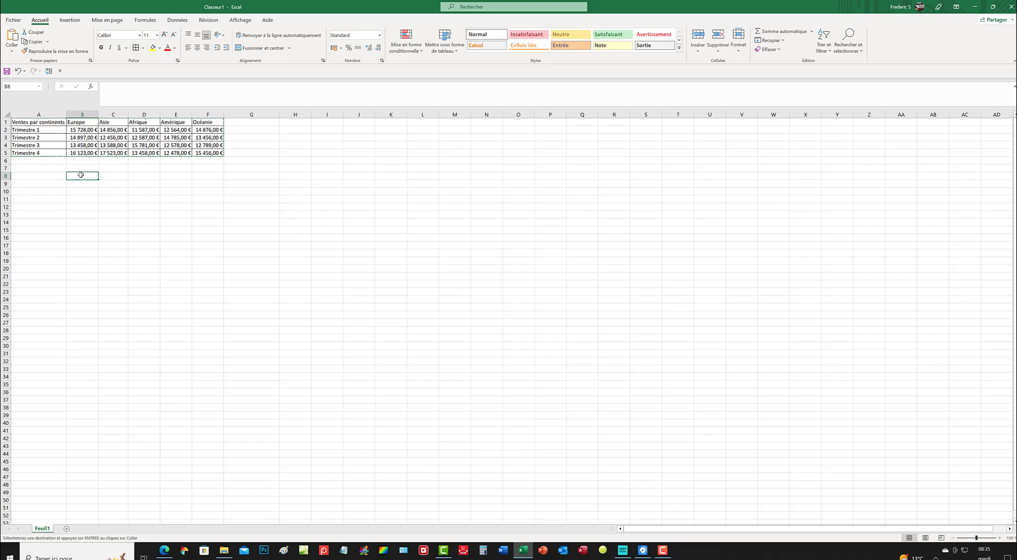
click(246, 169)
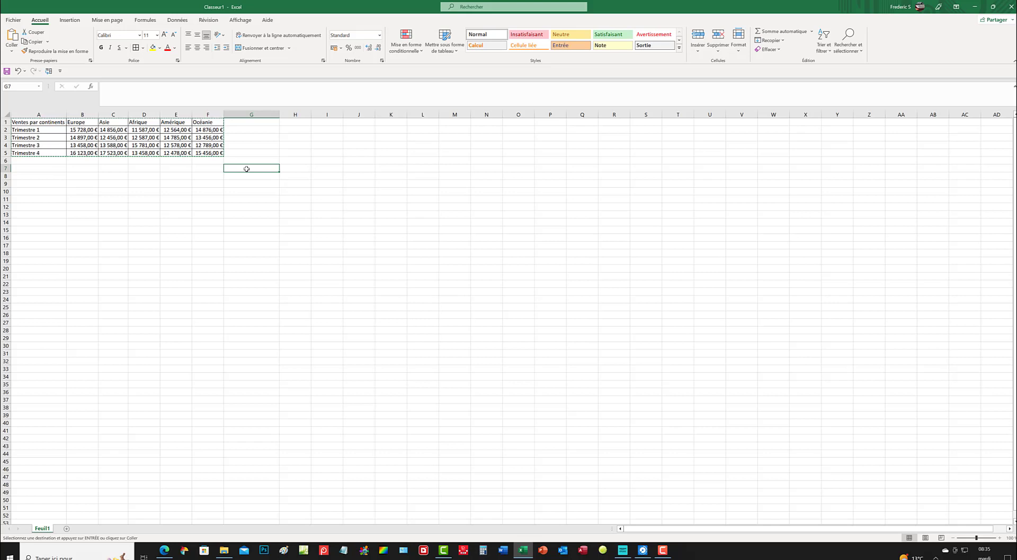
key(Escape)
double_click(239, 170)
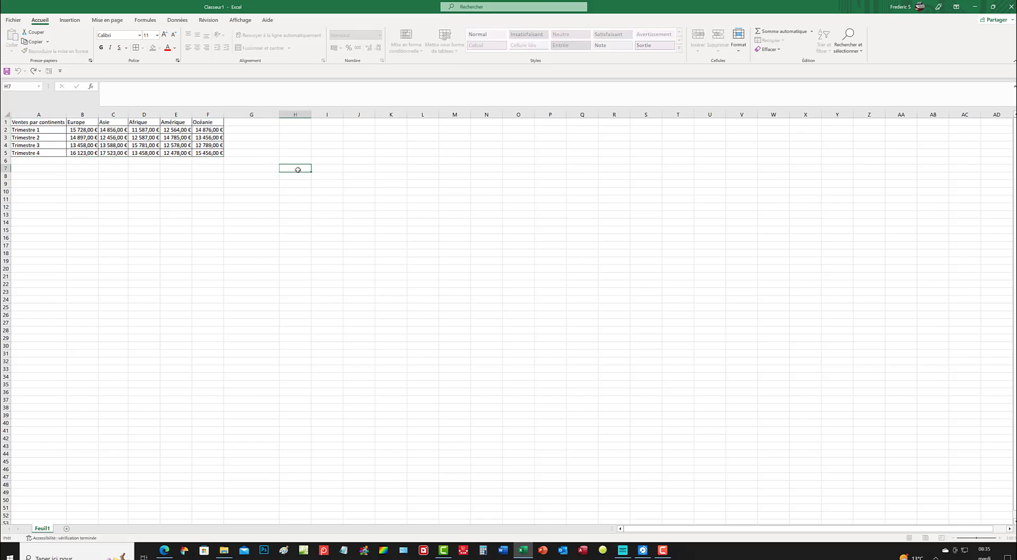
key(Escape)
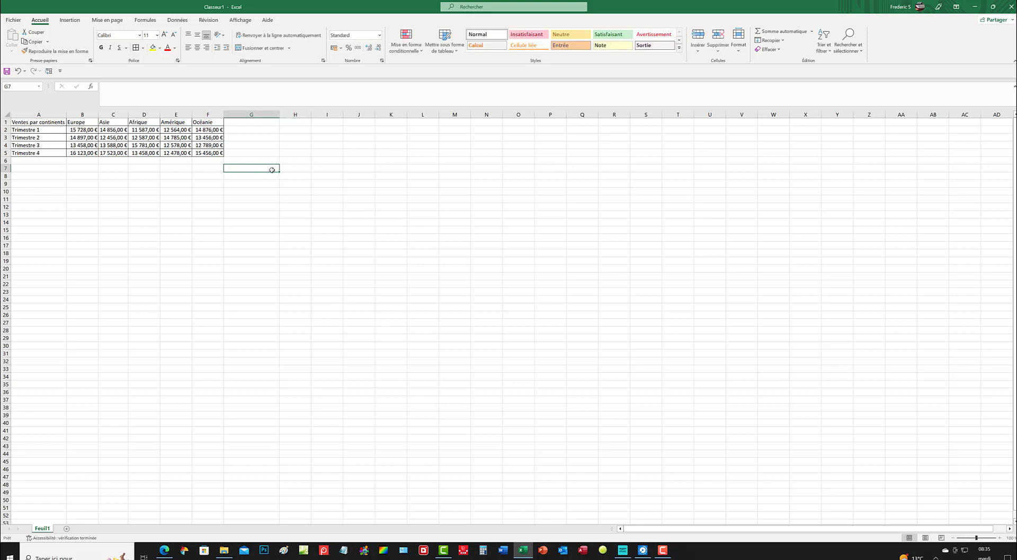
drag(273, 168, 426, 189)
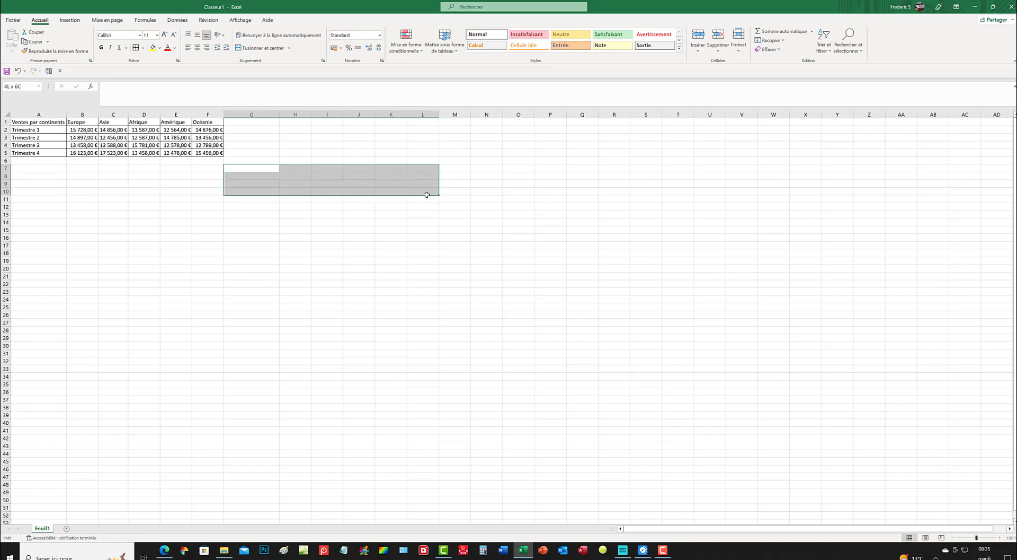
drag(426, 189, 426, 201)
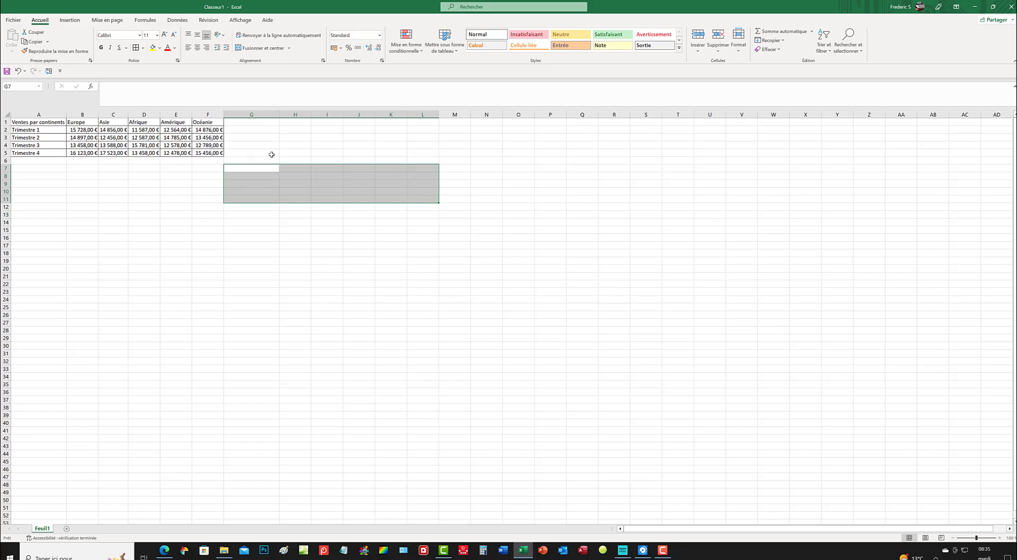
Step: Reselect the whole table A1:F5 and copy it with Ctrl+C
click(157, 138)
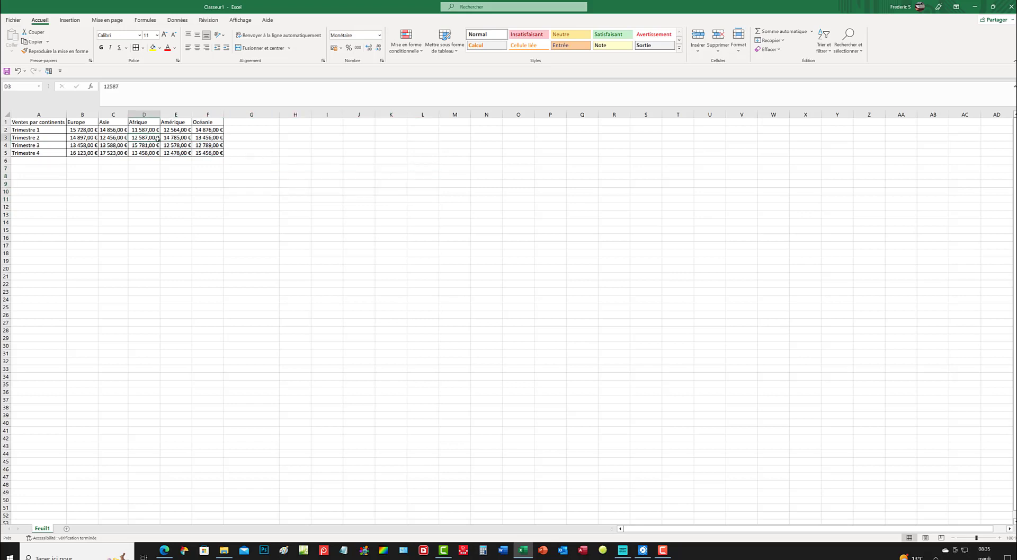
double_click(216, 152)
click(213, 176)
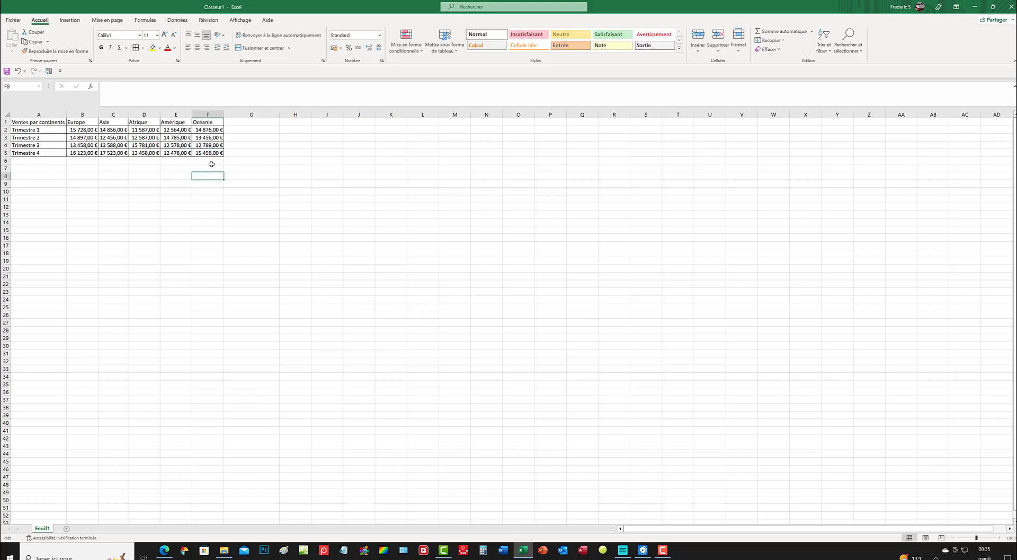
drag(216, 153, 14, 123)
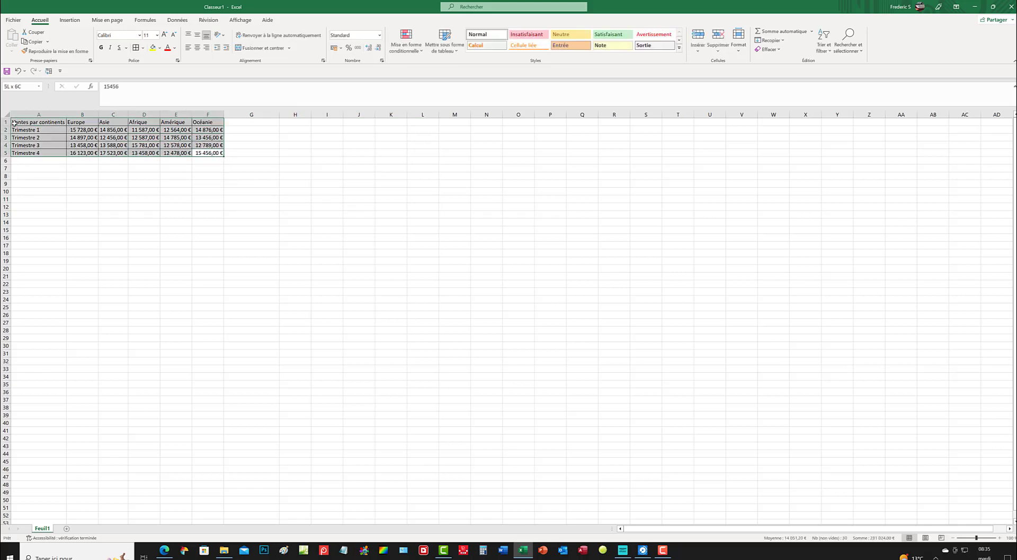
key(ctrl+c)
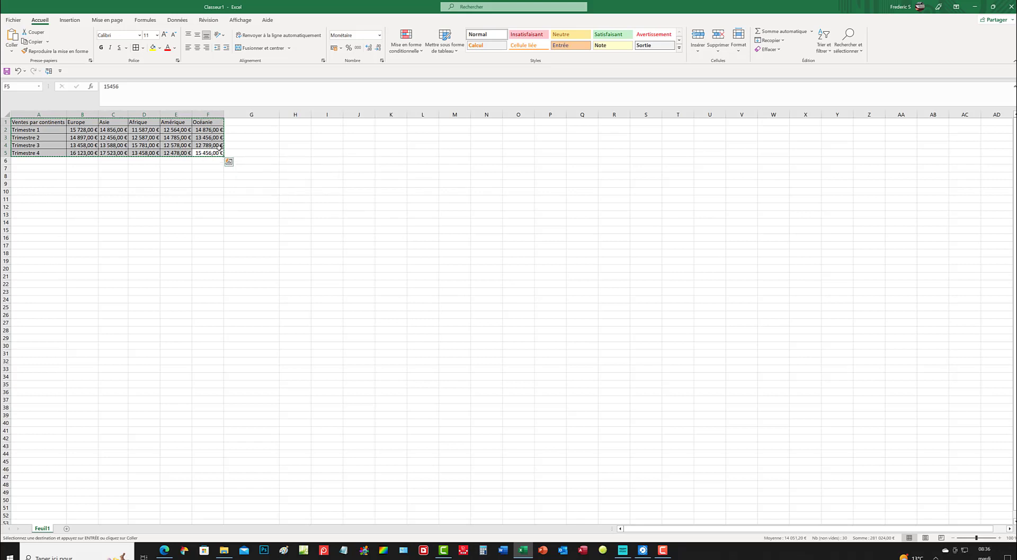
right_click(195, 131)
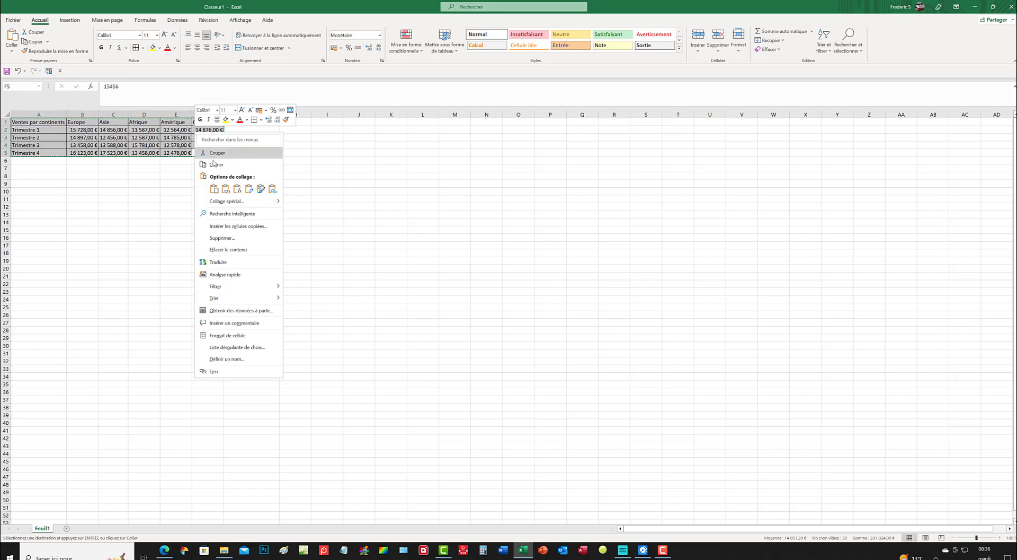
click(217, 189)
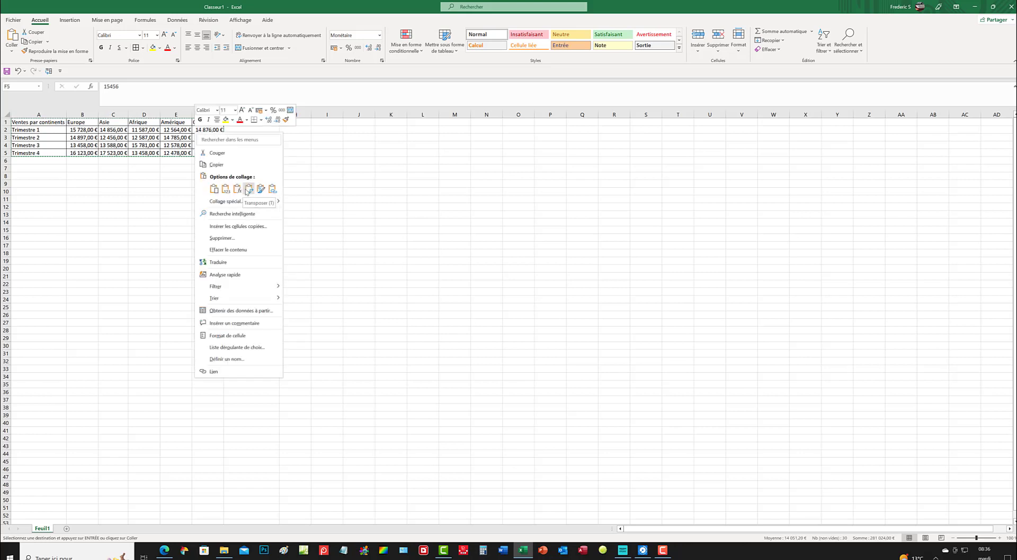
click(249, 190)
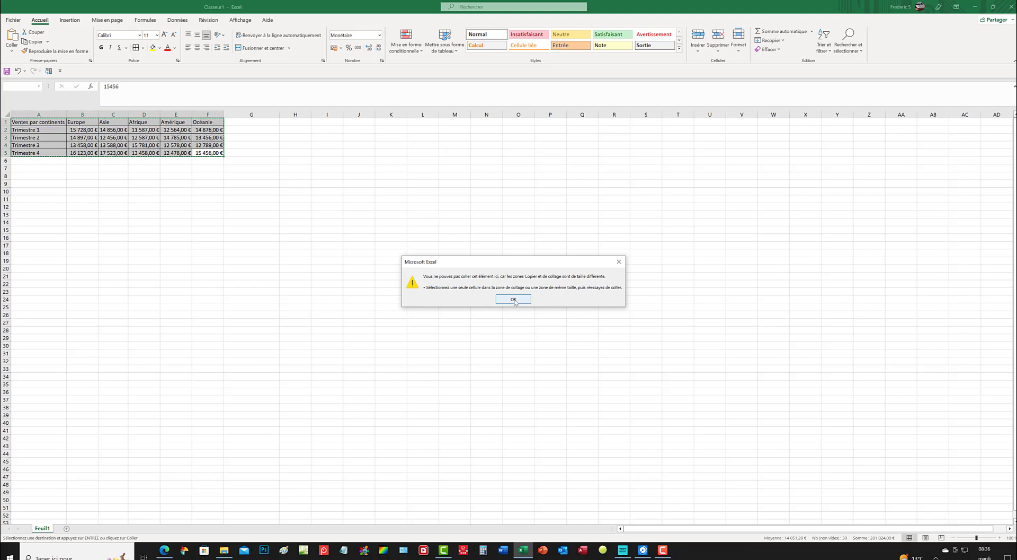
click(513, 300)
click(246, 176)
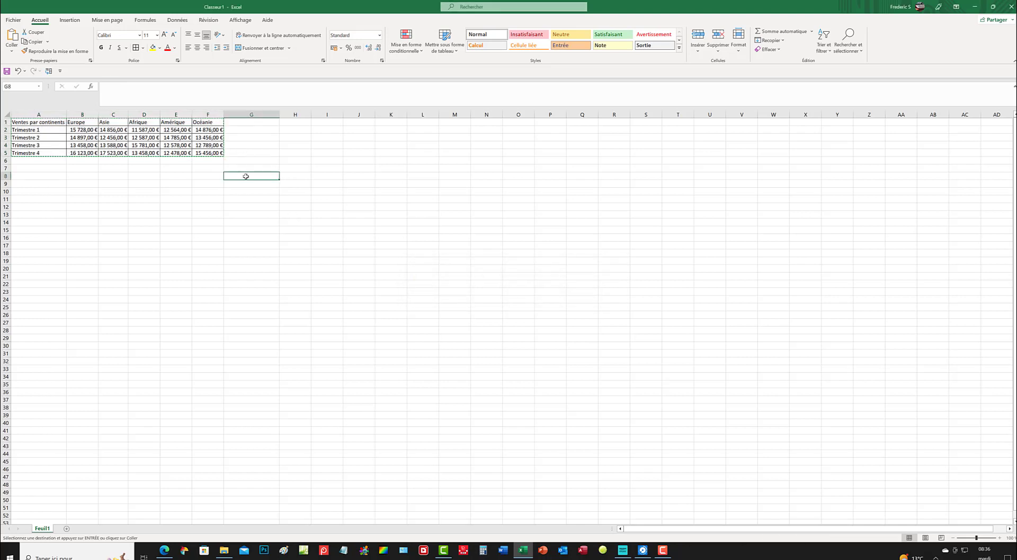
Step: Paste the copied table at G8 using the Transposer paste option
right_click(246, 176)
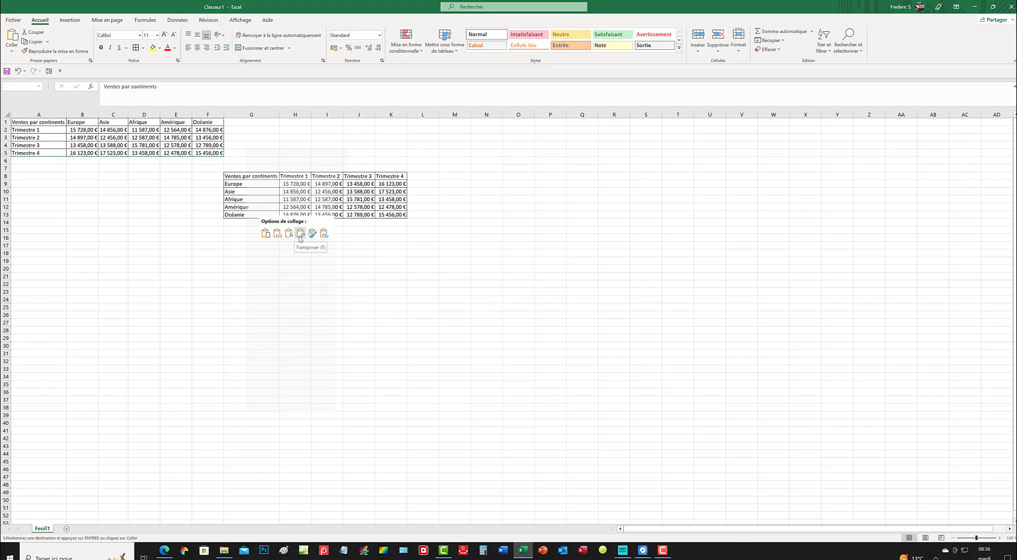
click(300, 238)
click(299, 237)
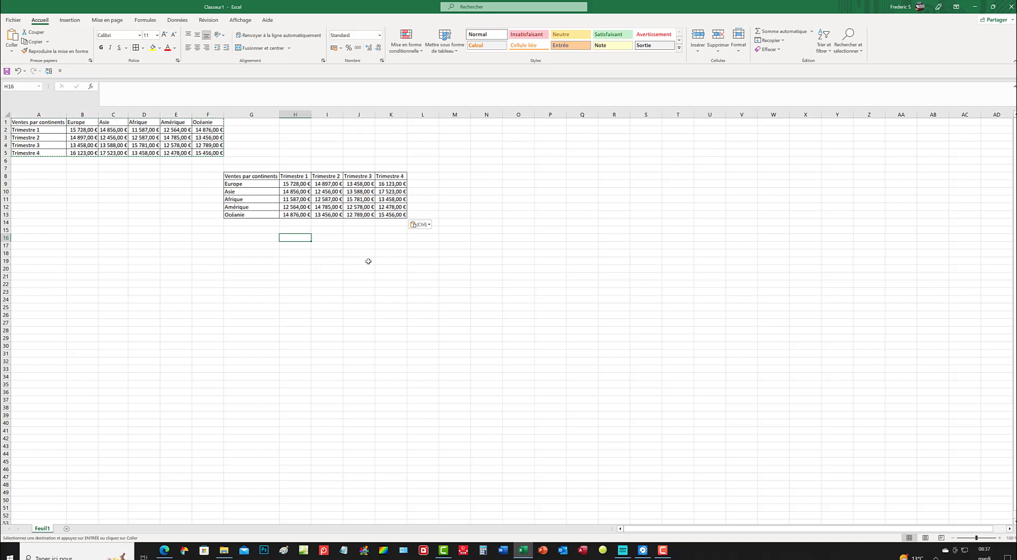
Step: Start =TRANSPOSE( in G17 and open the TRANSPOSE help article from its tooltip
click(234, 248)
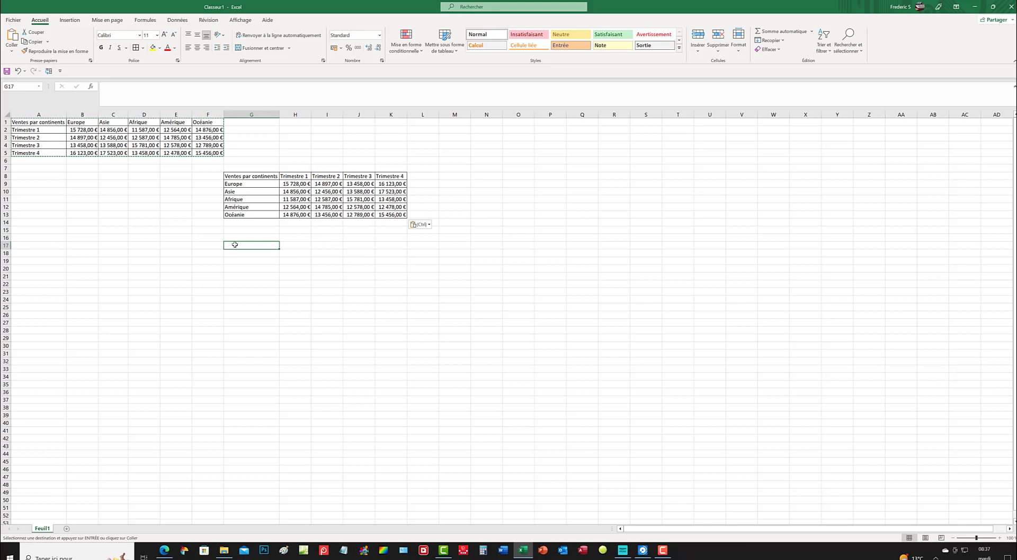
text(=)
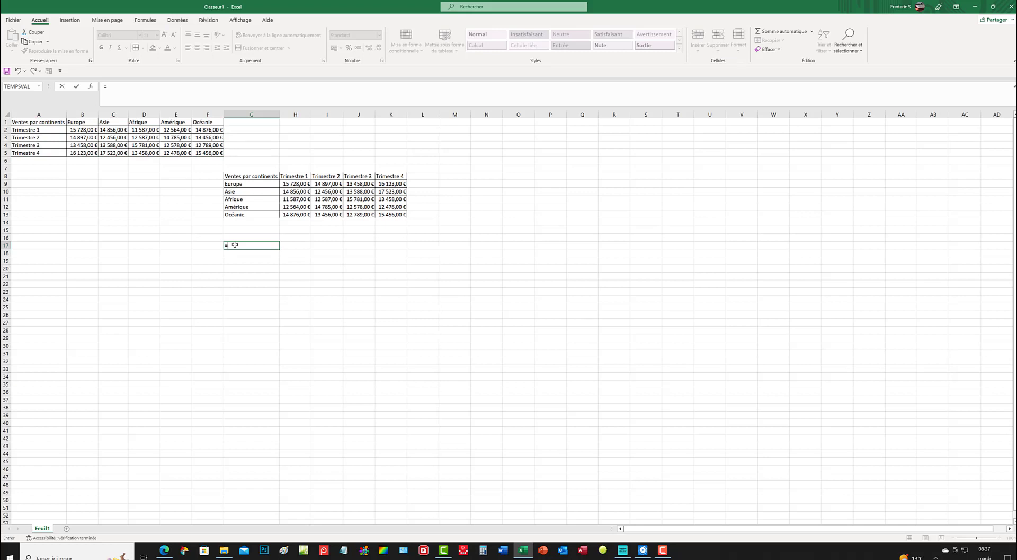
text(tr)
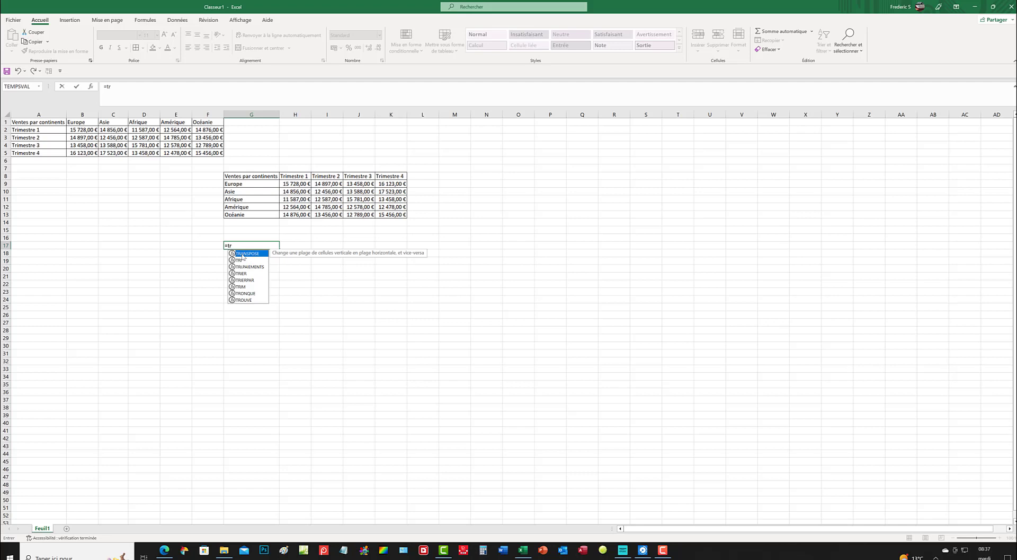
double_click(242, 255)
click(242, 254)
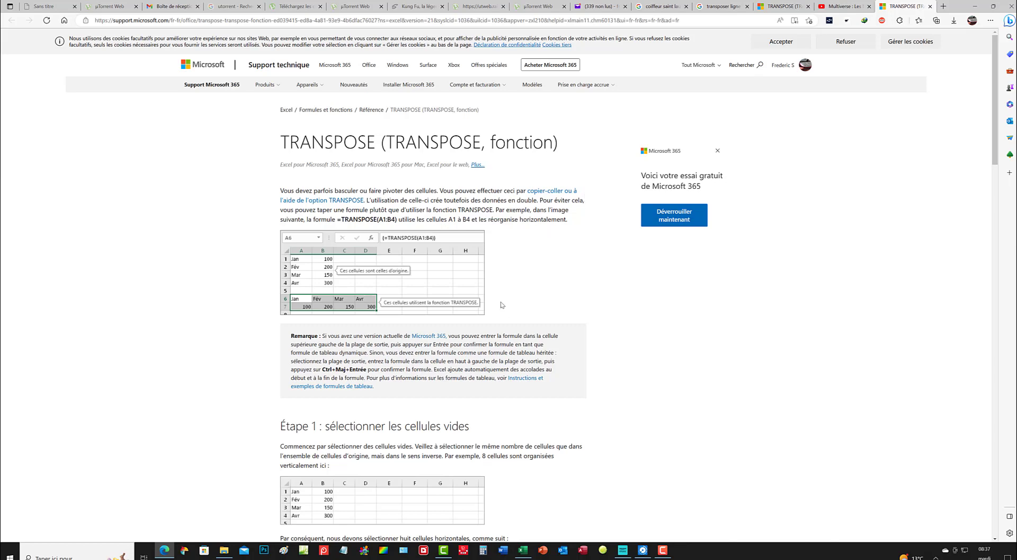
Step: Scroll through the TRANSPOSE support article in Edge, then switch back to Excel
scroll(502, 304, down, 5)
scroll(502, 305, down, 4)
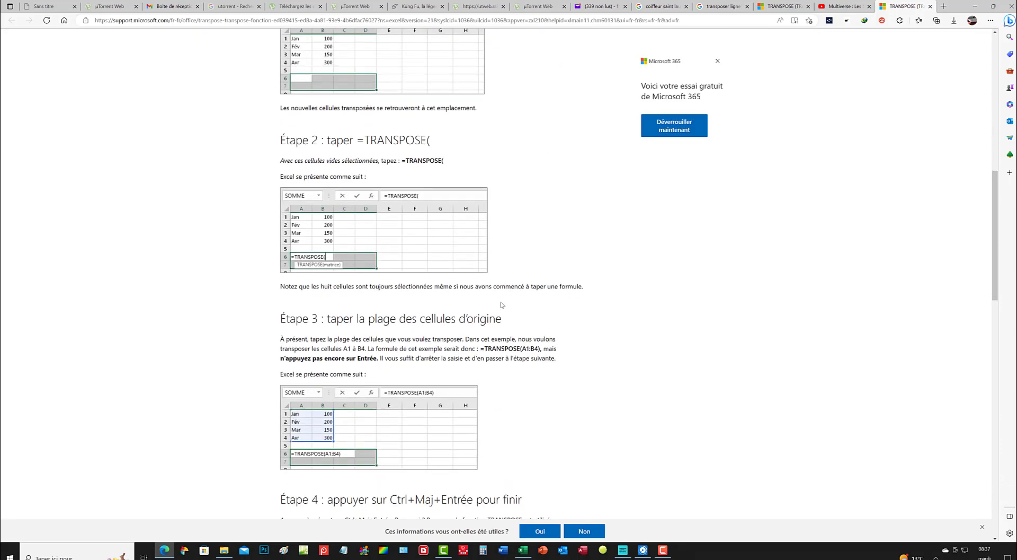
scroll(502, 305, down, 4)
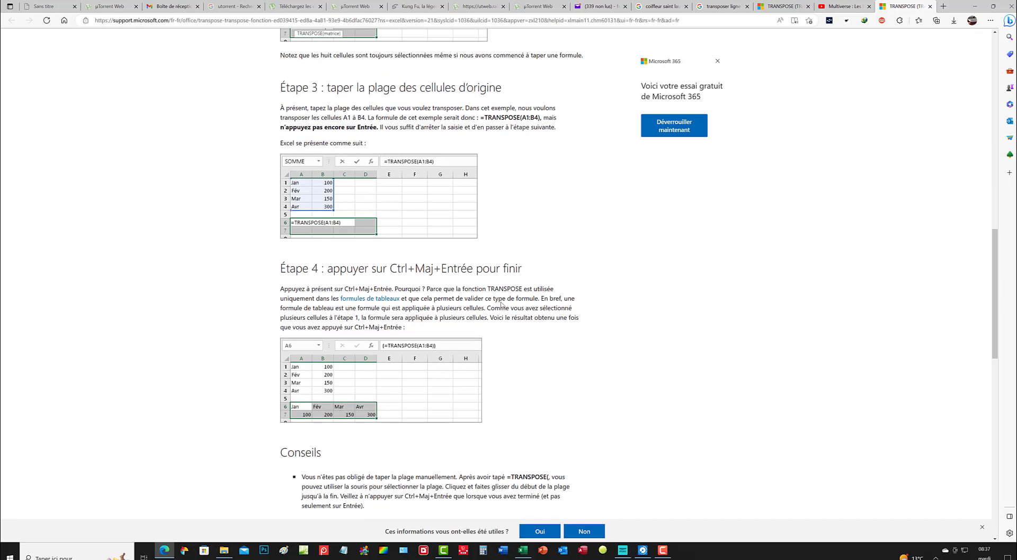
scroll(502, 304, down, 1)
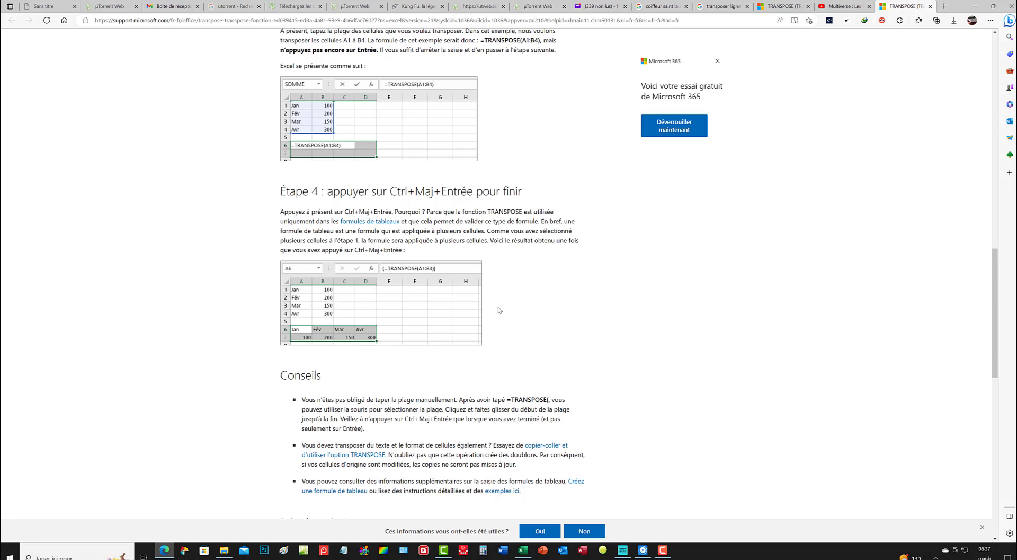
scroll(498, 310, down, 1)
scroll(498, 310, down, 1)
scroll(498, 308, down, 3)
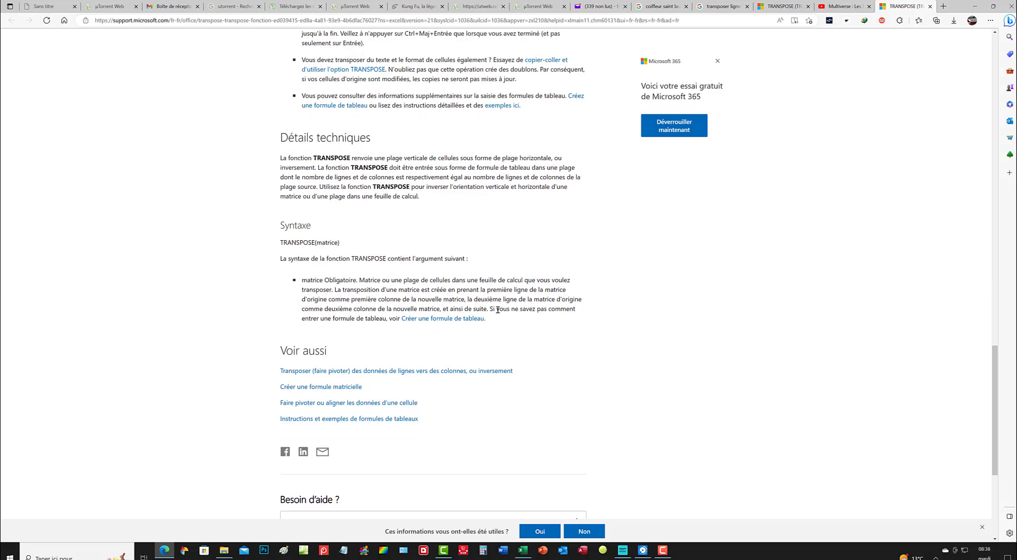
scroll(468, 329, up, 3)
scroll(469, 329, up, 7)
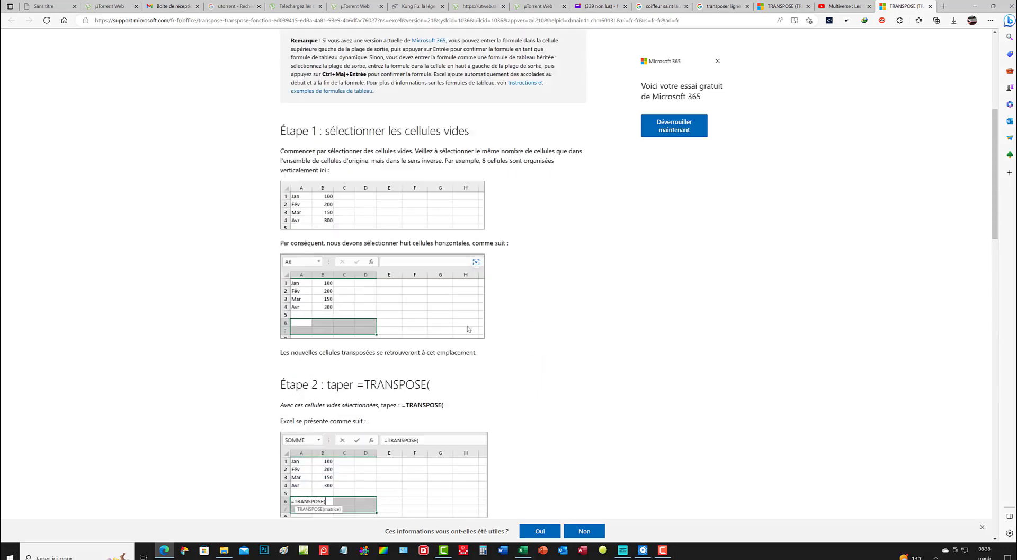
scroll(468, 329, up, 3)
scroll(469, 325, up, 2)
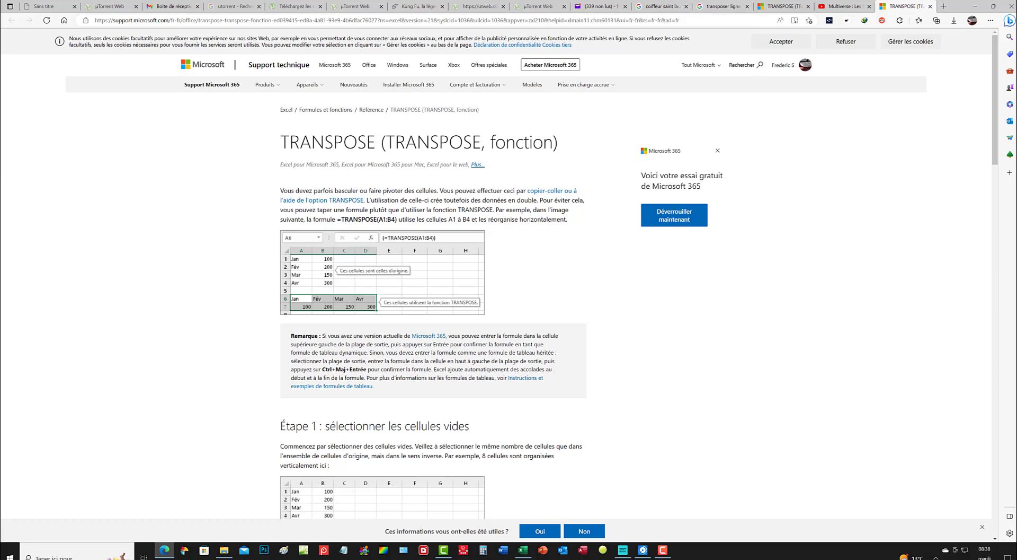
click(519, 552)
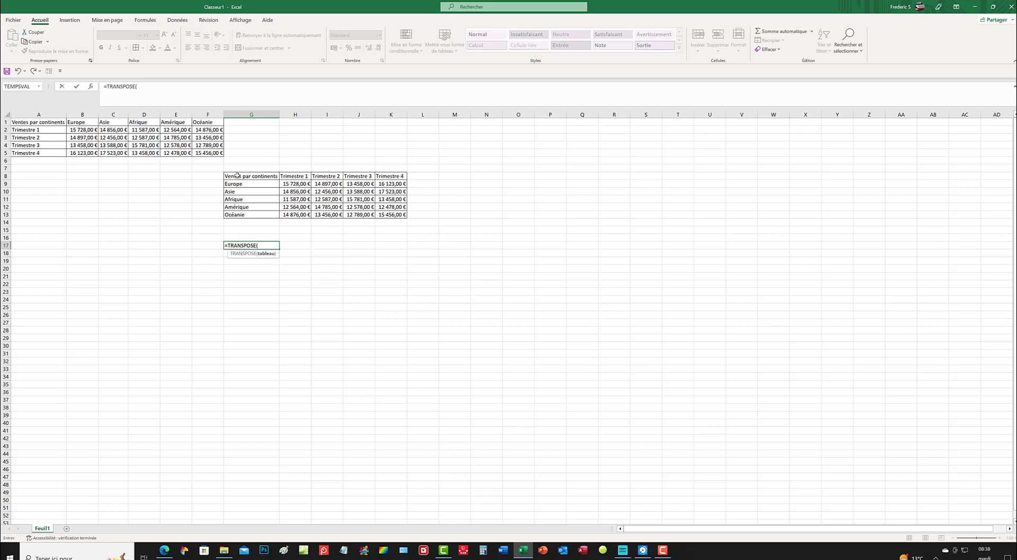
Step: Enter the TRANSPOSE formula on H10:I13, then undo it so G17 is empty
drag(295, 191, 345, 216)
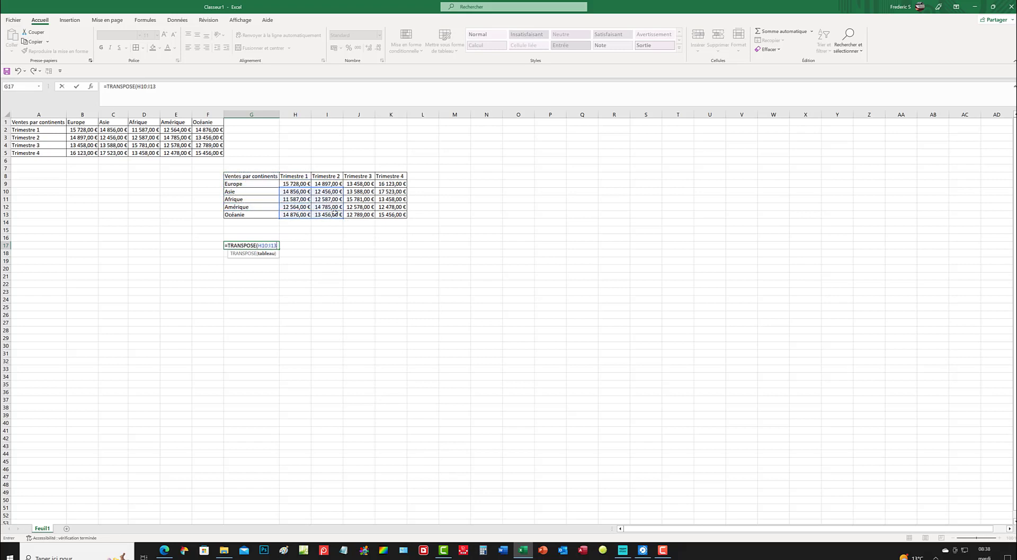
key(Return)
click(241, 177)
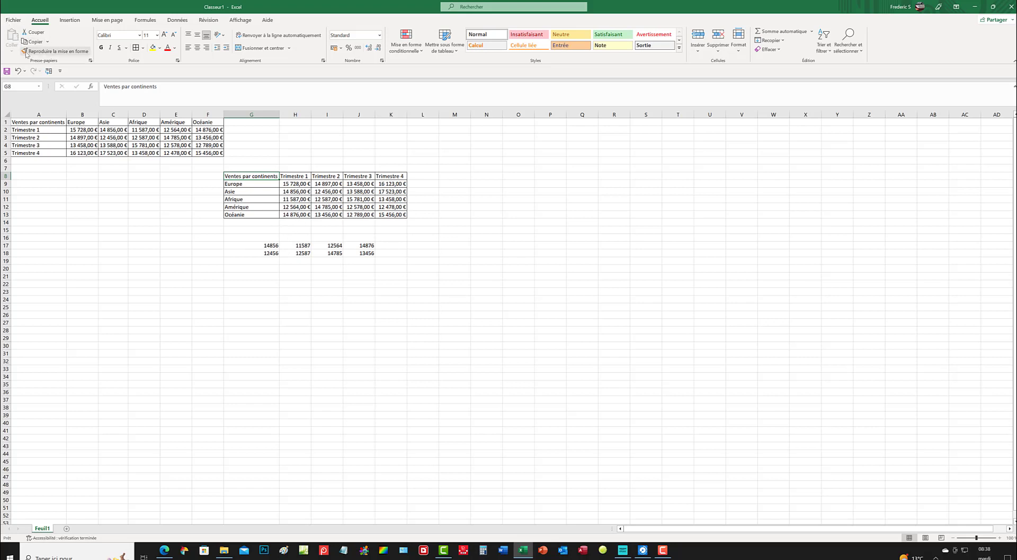
click(18, 71)
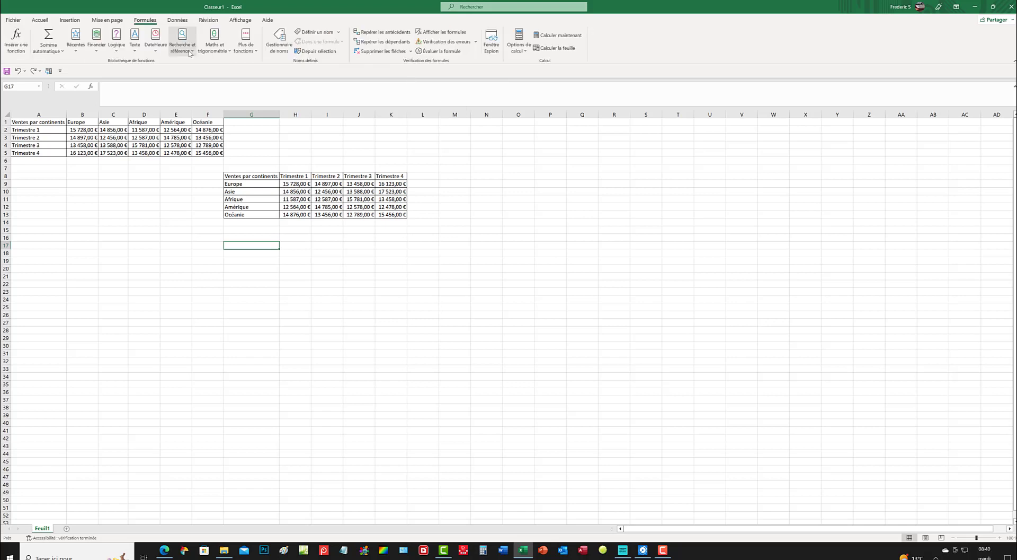
Step: Insert the TRANSPOSE function into G17 with G8:K13 as its array argument
click(189, 53)
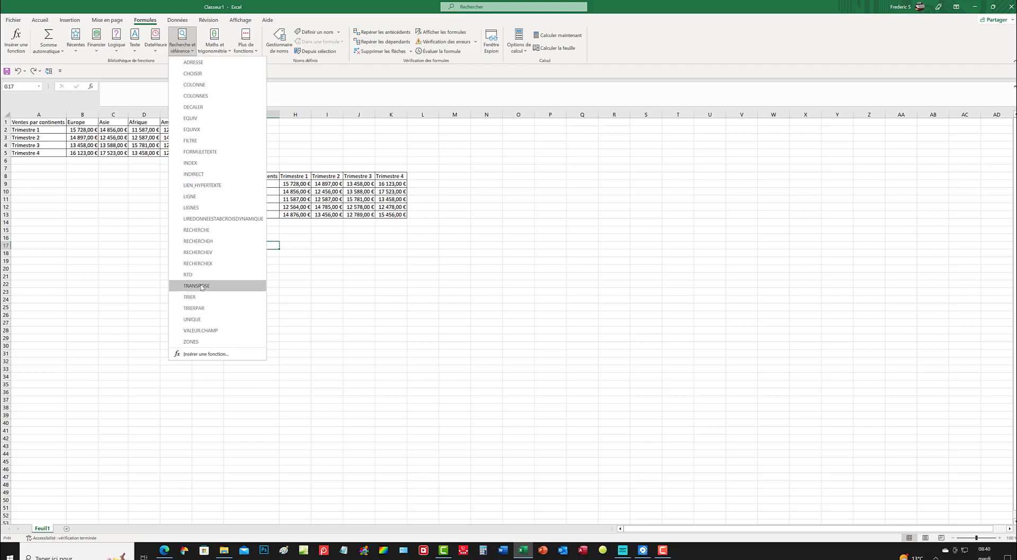
click(202, 286)
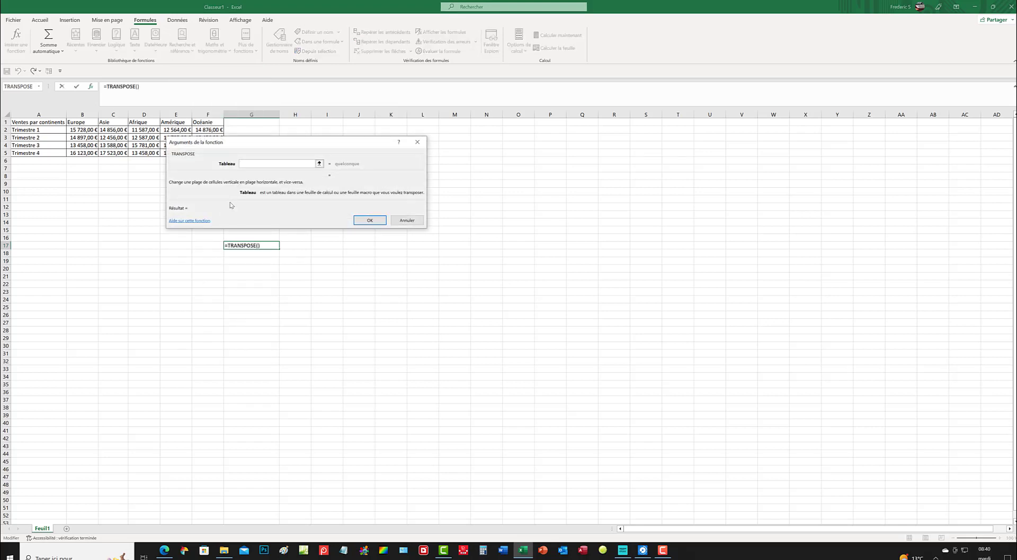
click(320, 164)
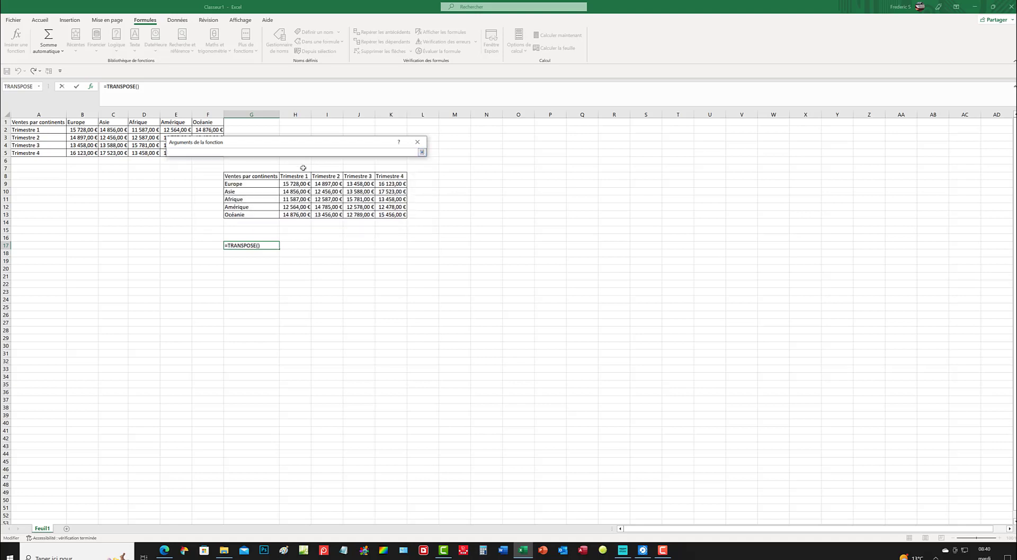
drag(243, 176, 390, 214)
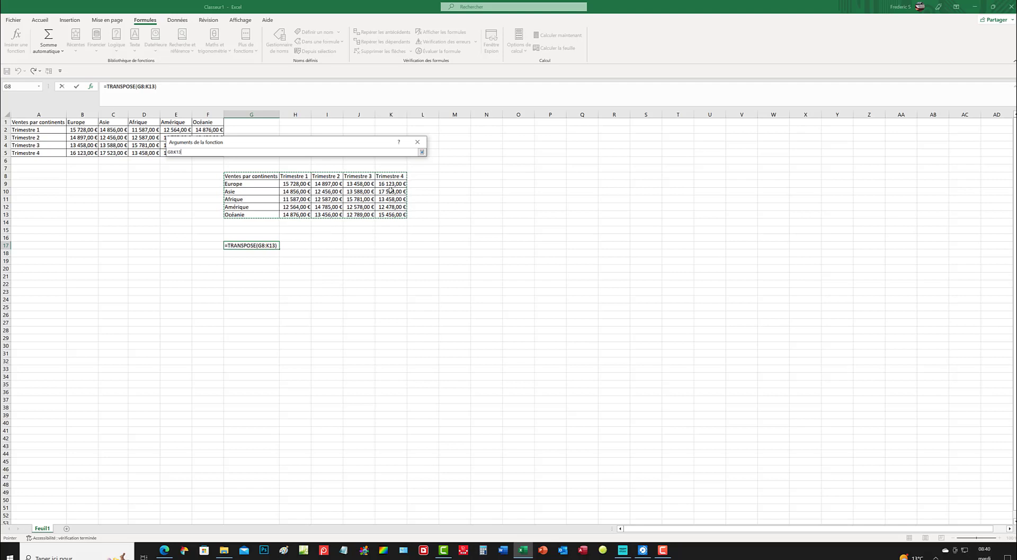
click(423, 152)
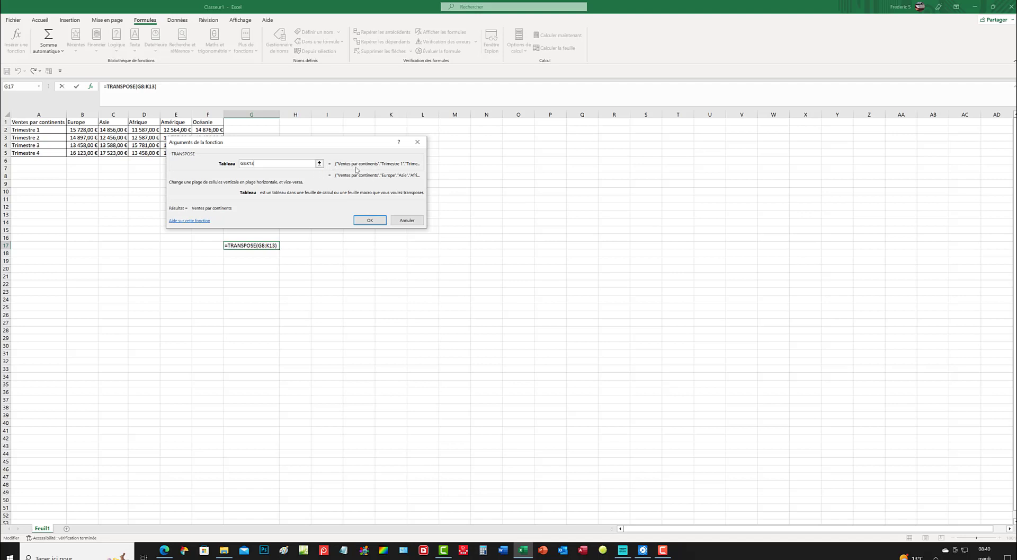
click(378, 221)
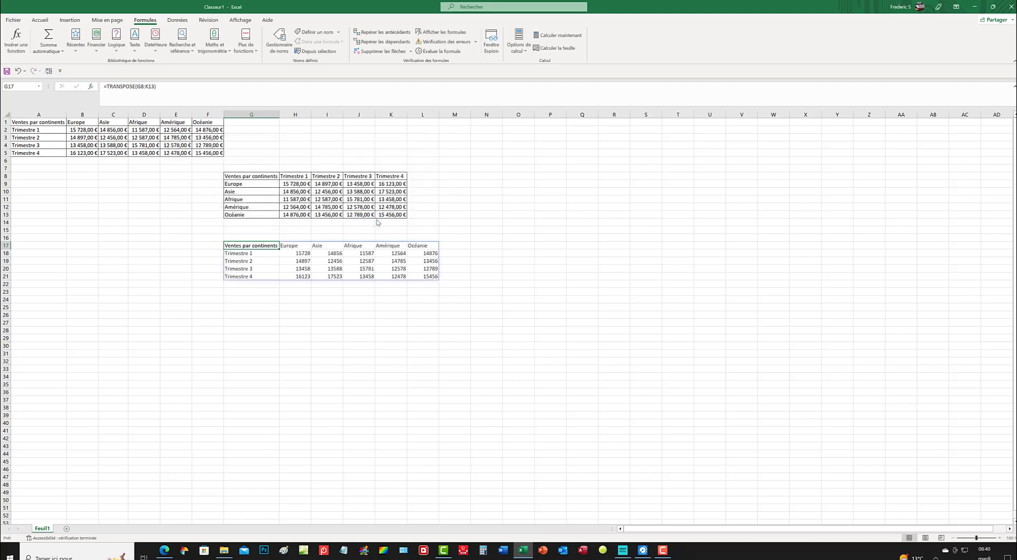